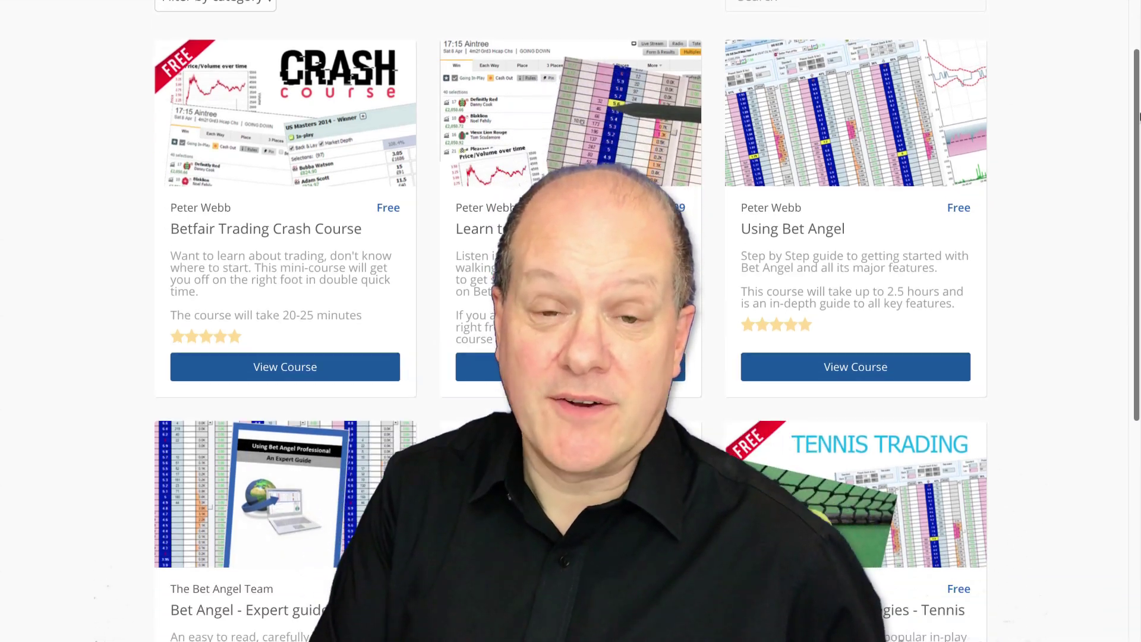
# - Scroll through the Bet Angel training courses page and the community forum boards
pyautogui.scroll(-2, 1139, 116)
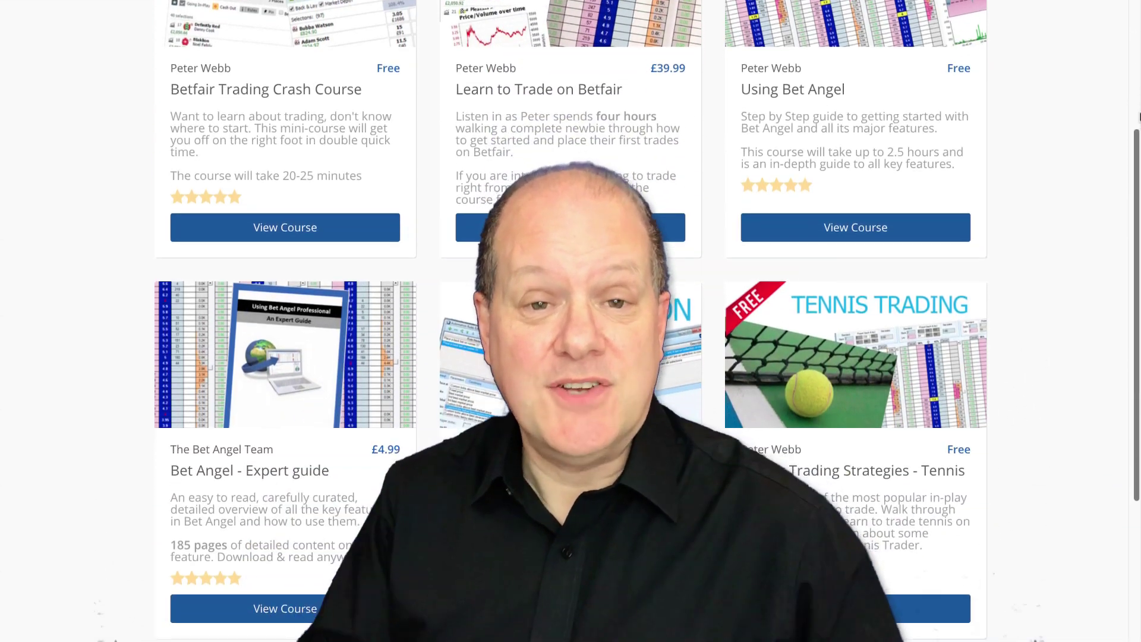
pyautogui.scroll(-1, 1139, 116)
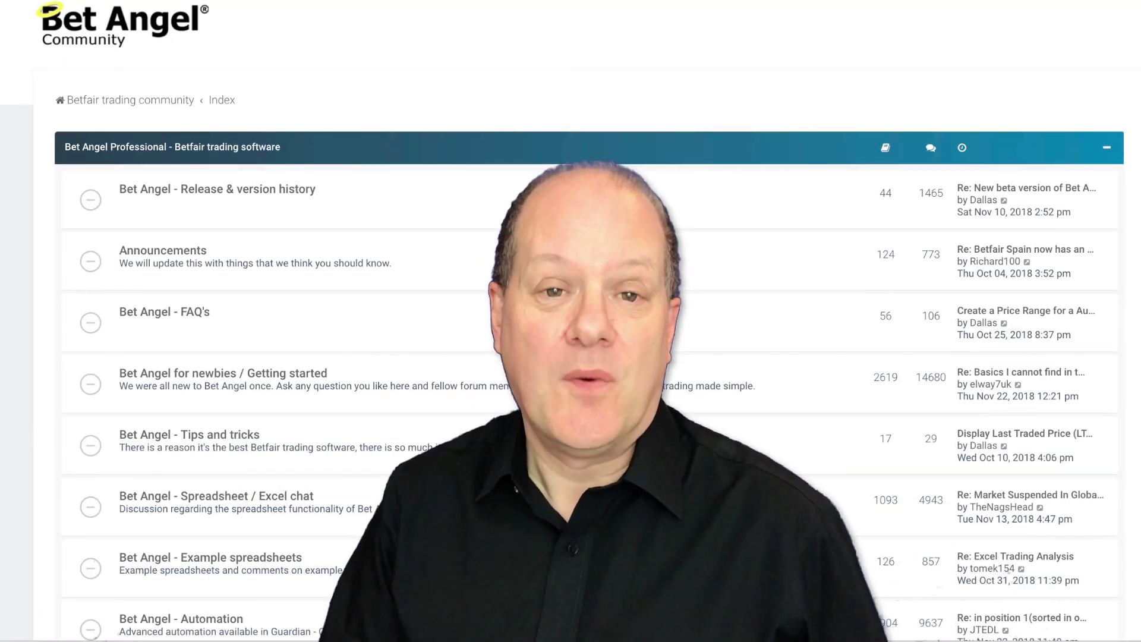
pyautogui.scroll(-15, 589, 321)
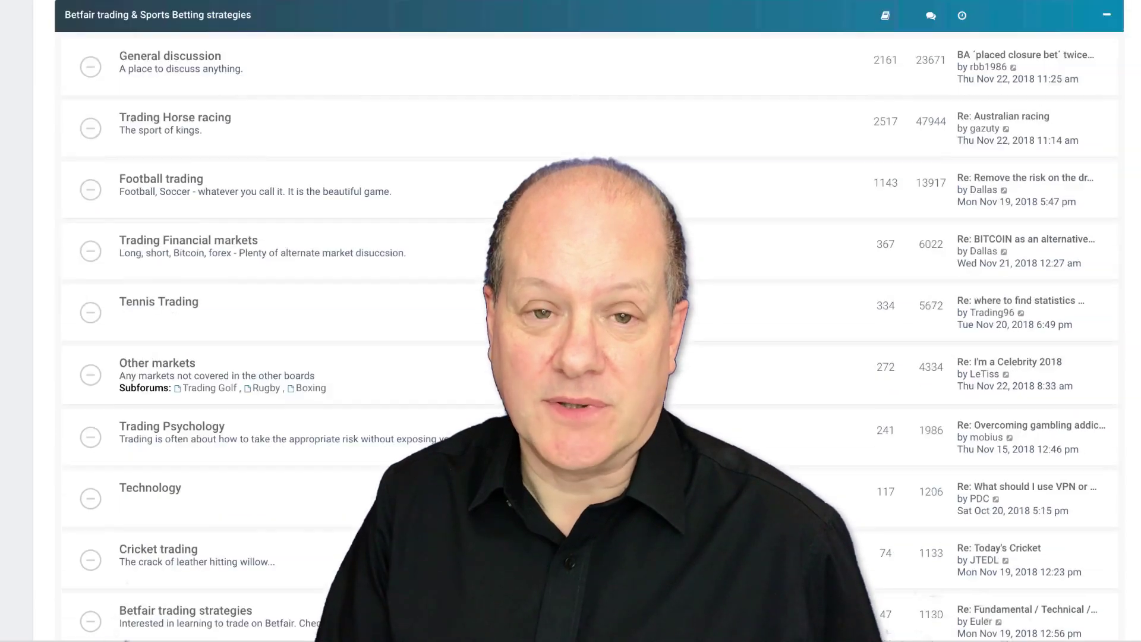
pyautogui.scroll(-15, 589, 321)
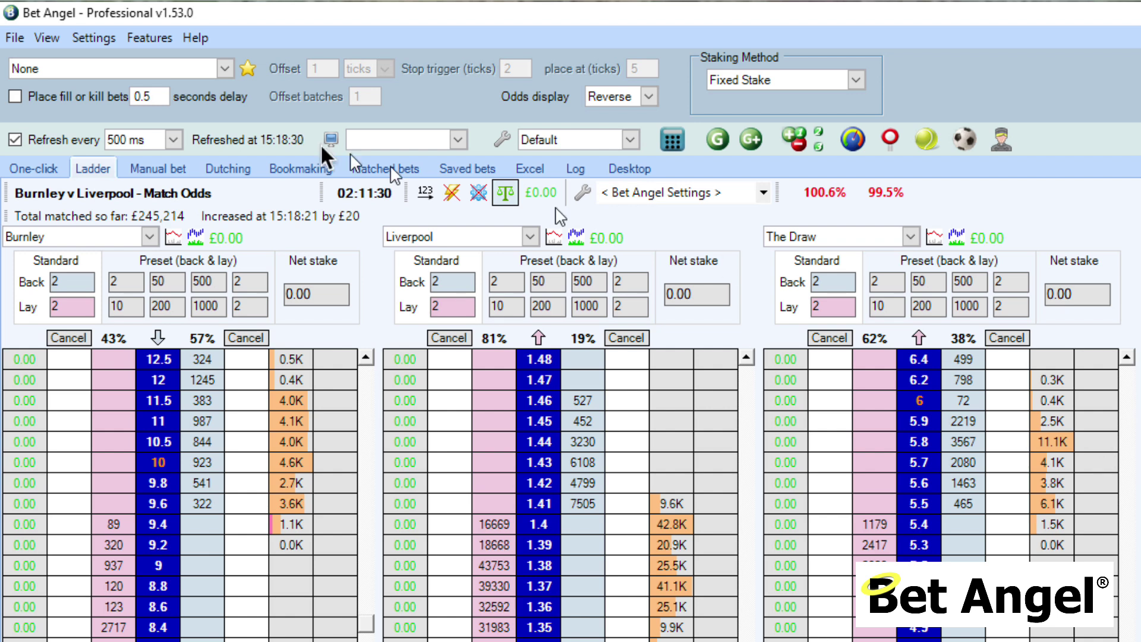
# - Preview the Over/Under 2.5 Goals market in its own Ladder window, then close that window
pyautogui.click(17, 42)
pyautogui.click(27, 55)
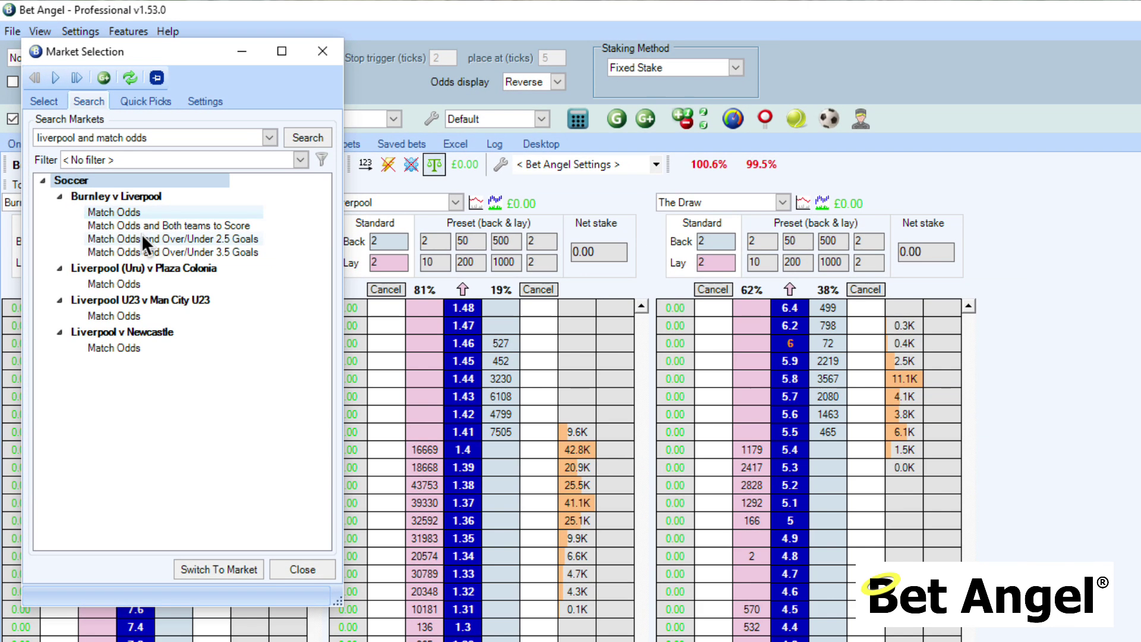
pyautogui.rightClick(164, 277)
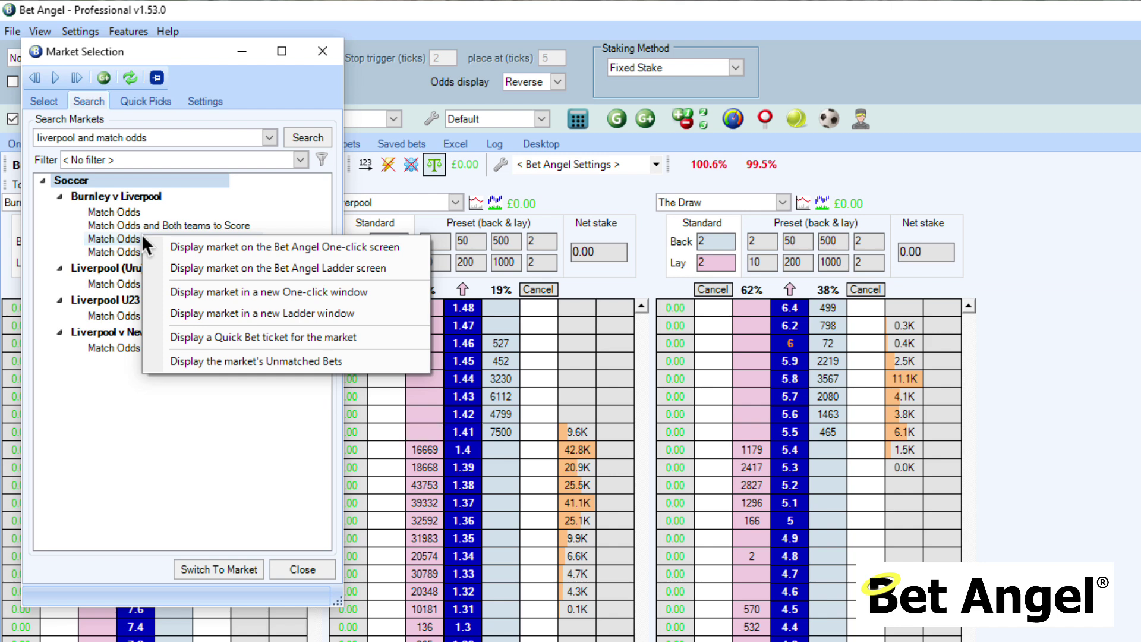
pyautogui.click(251, 313)
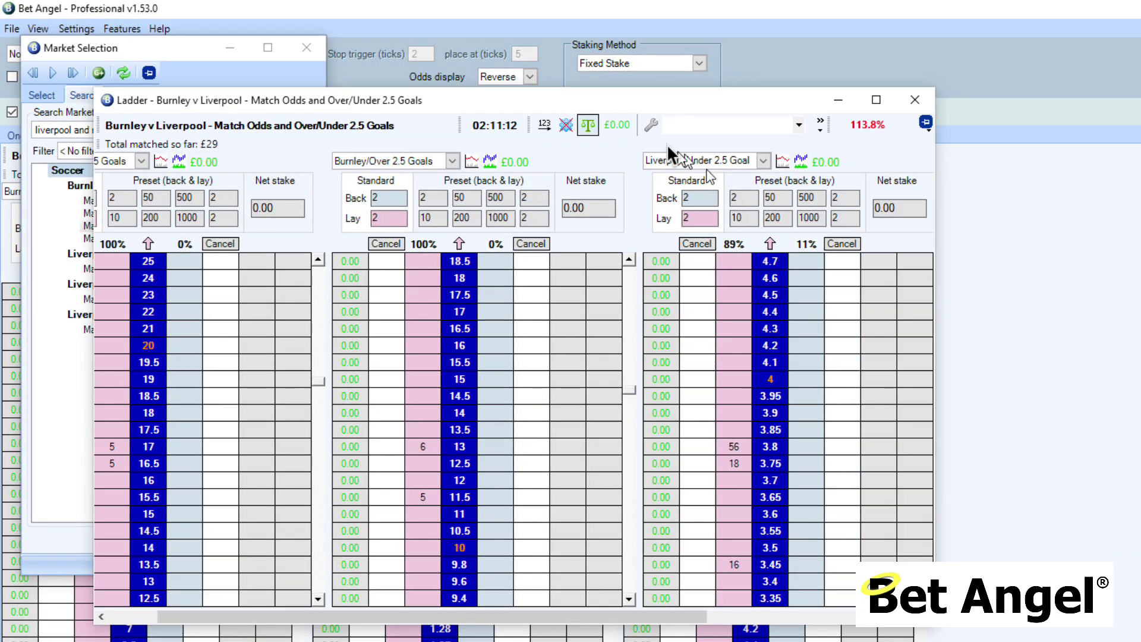
pyautogui.click(913, 100)
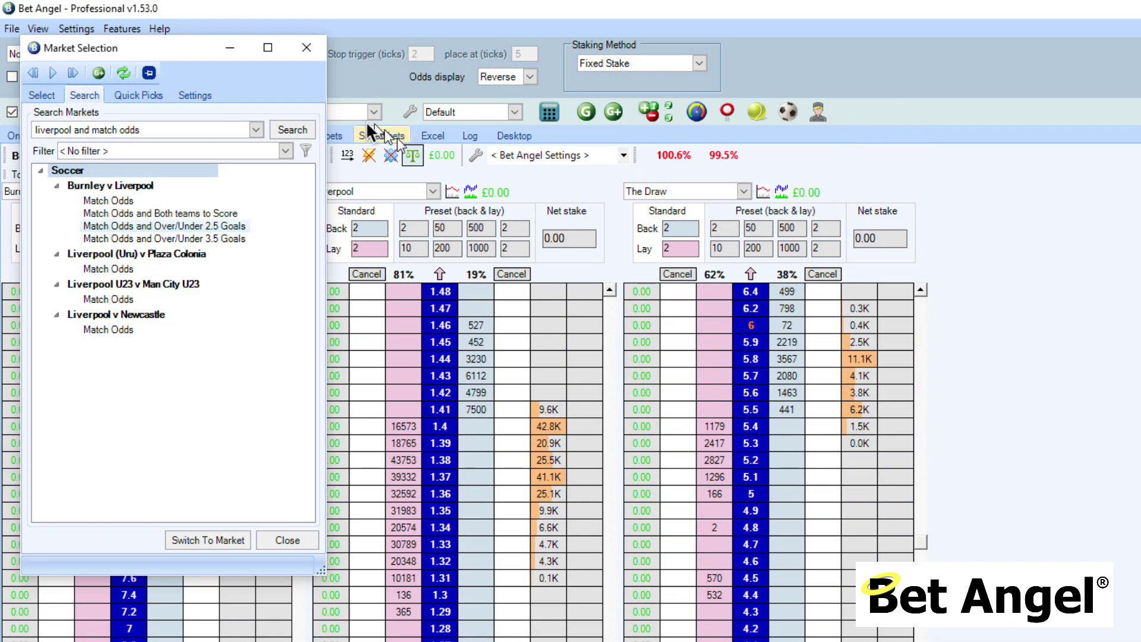
# - Open Guardian, move it left, and expand Horse Racing - Todays Card in the Select list
pyautogui.click(314, 45)
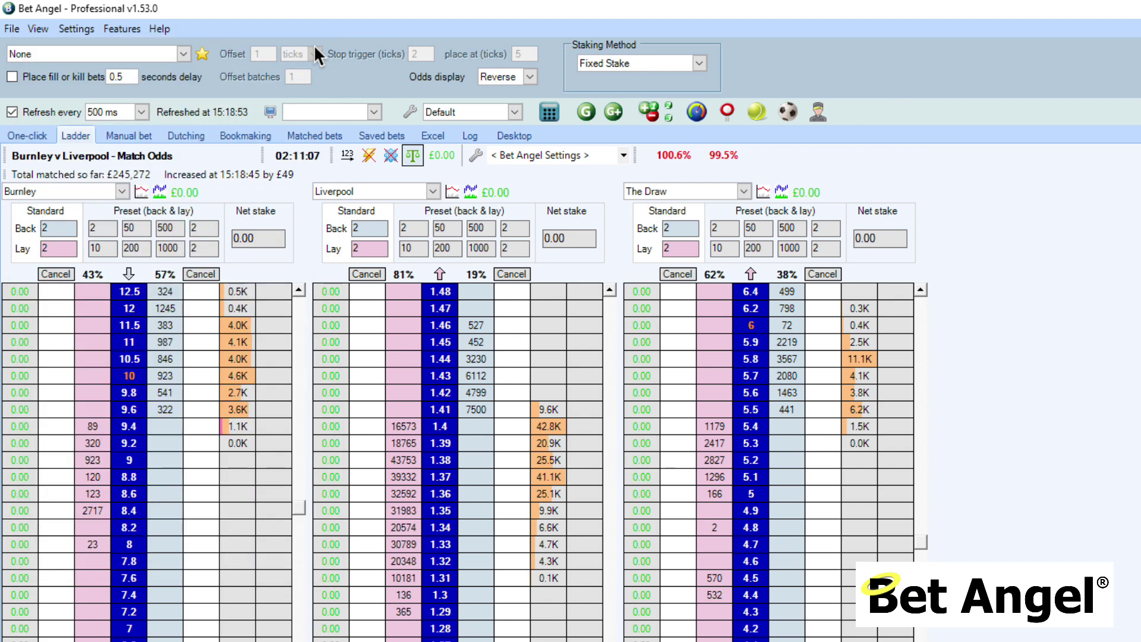
pyautogui.click(590, 112)
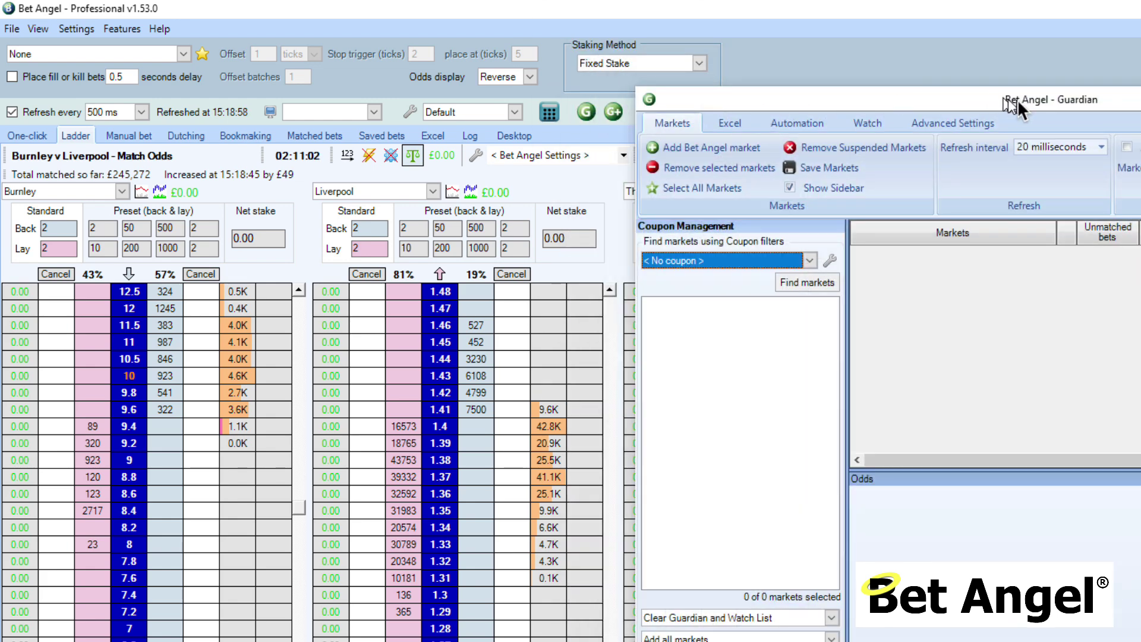
pyautogui.moveTo(1017, 98); pyautogui.dragTo(687, 89)
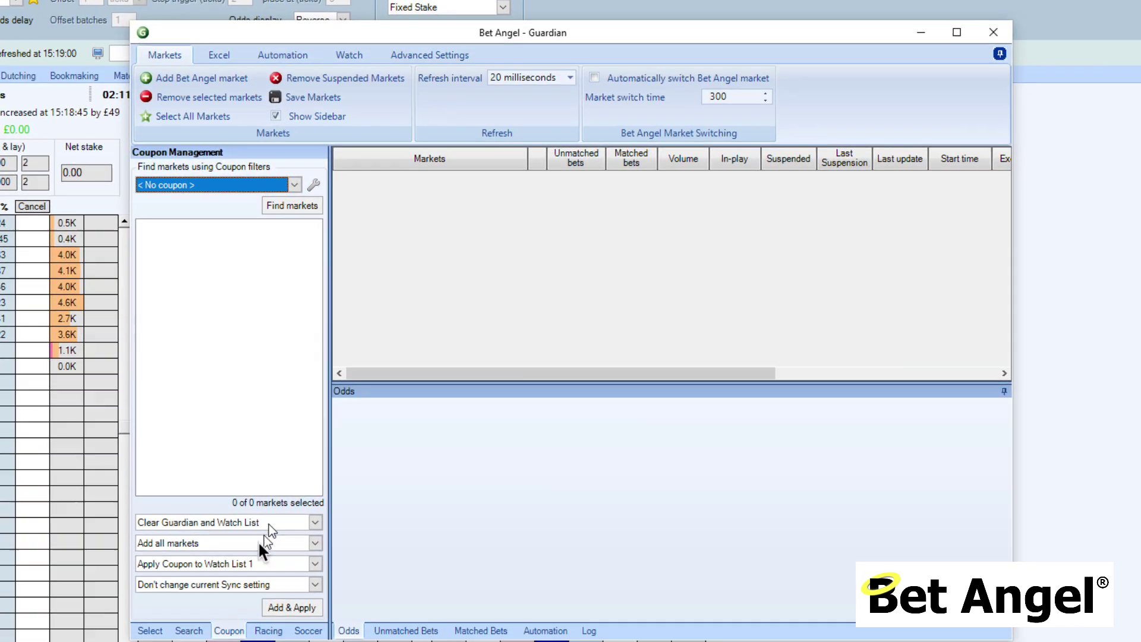
pyautogui.click(149, 629)
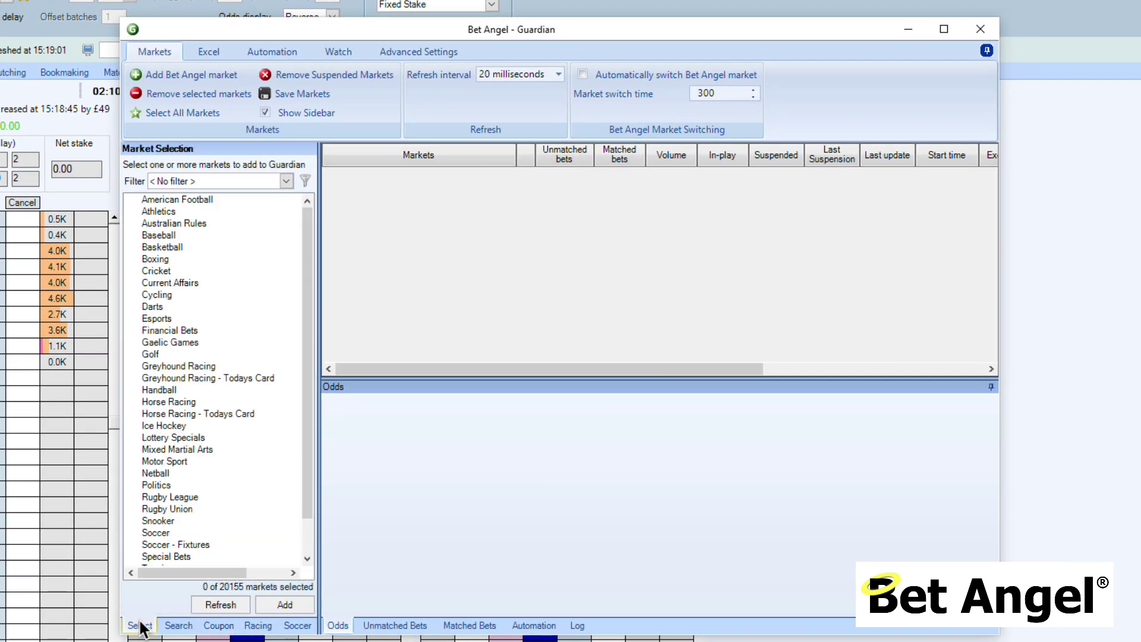
pyautogui.doubleClick(204, 414)
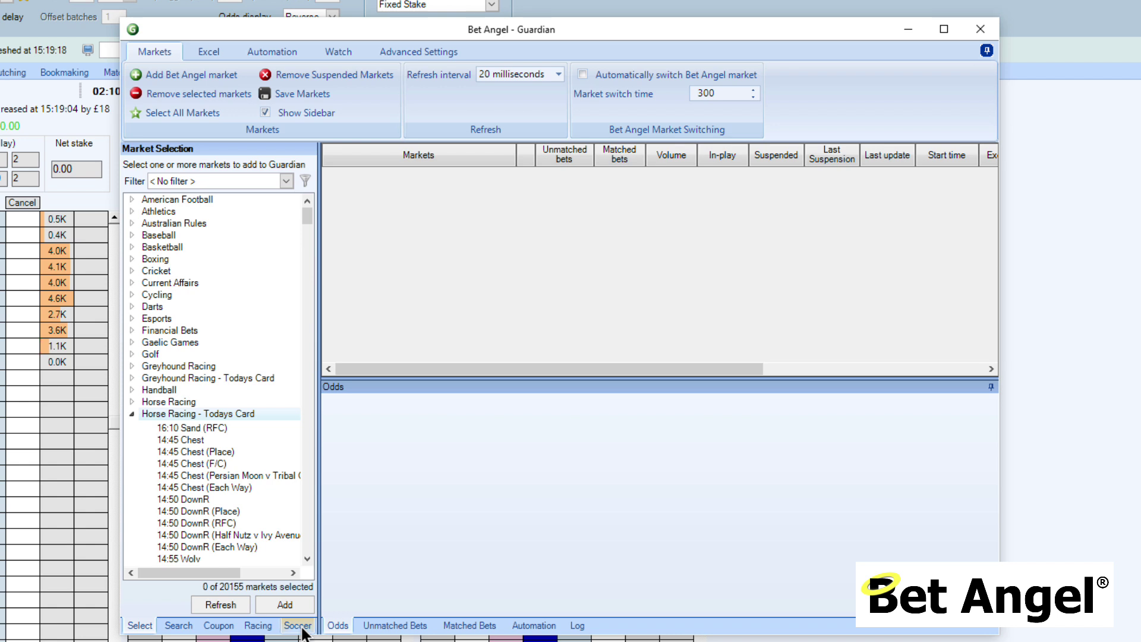
# - Switch Guardian to Coupon mode and show the dropdown of example coupons
pyautogui.click(219, 625)
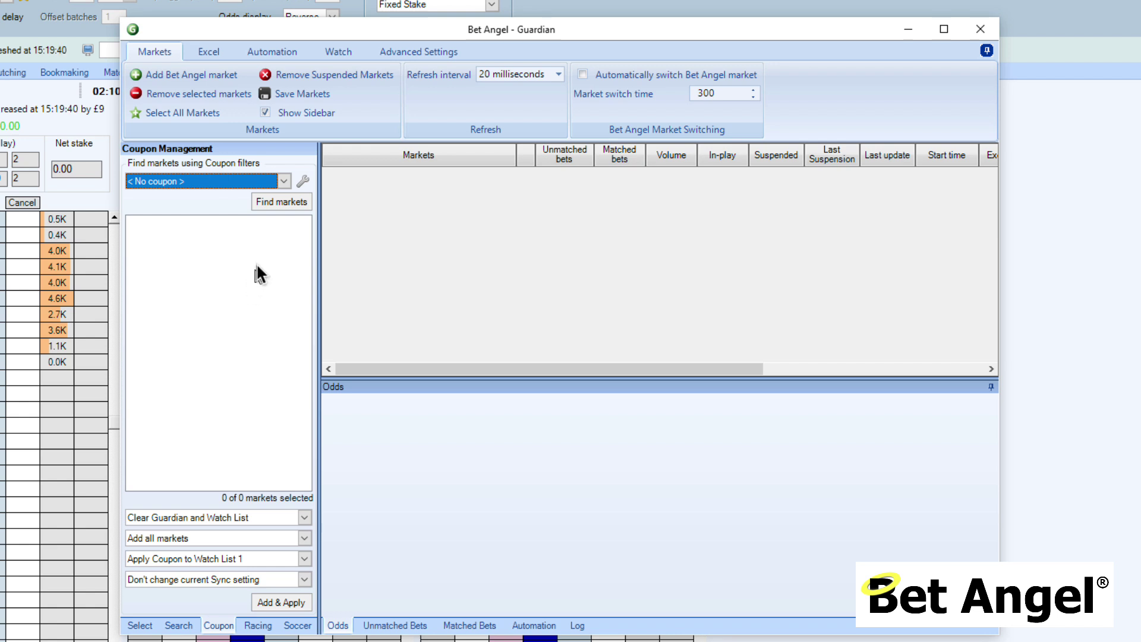
pyautogui.click(284, 181)
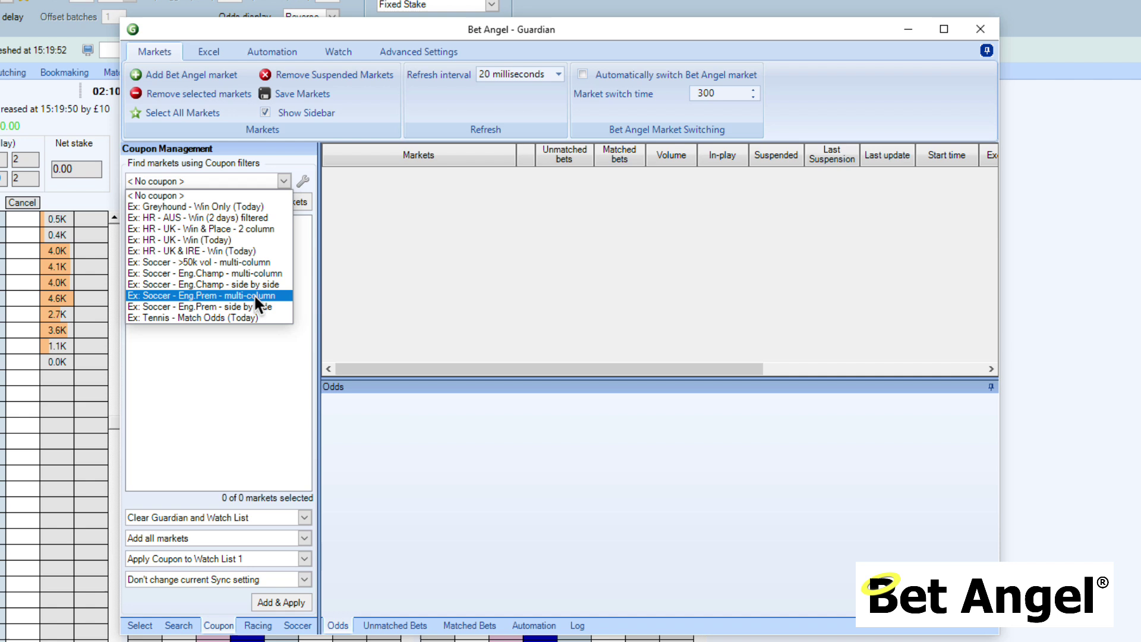
# - Apply the Ex: Soccer - Eng.Prem - multi-column coupon to Guardian with Add & Apply
pyautogui.click(256, 296)
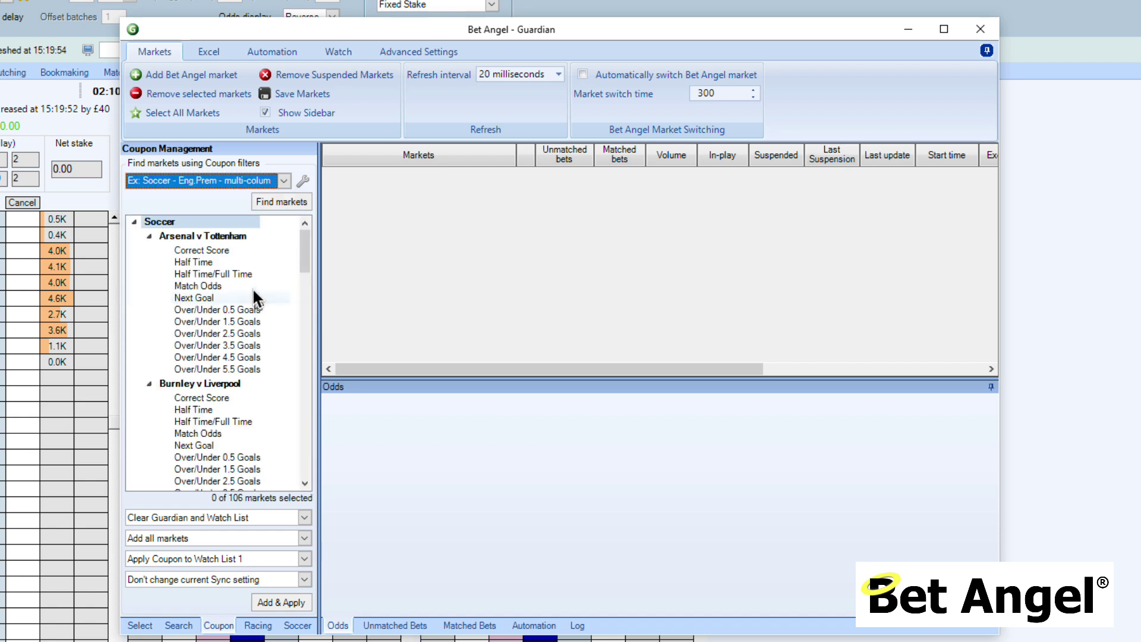
pyautogui.moveTo(306, 250)
pyautogui.mouseDown()
pyautogui.moveTo(308, 337)
pyautogui.moveTo(312, 240)
pyautogui.mouseUp()
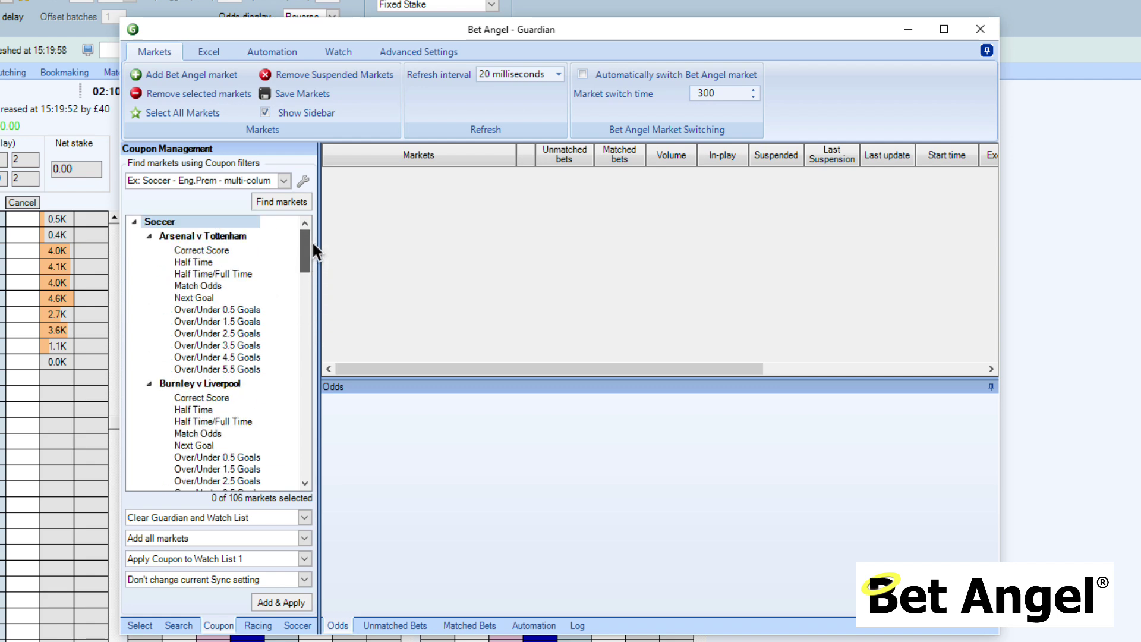
pyautogui.click(293, 596)
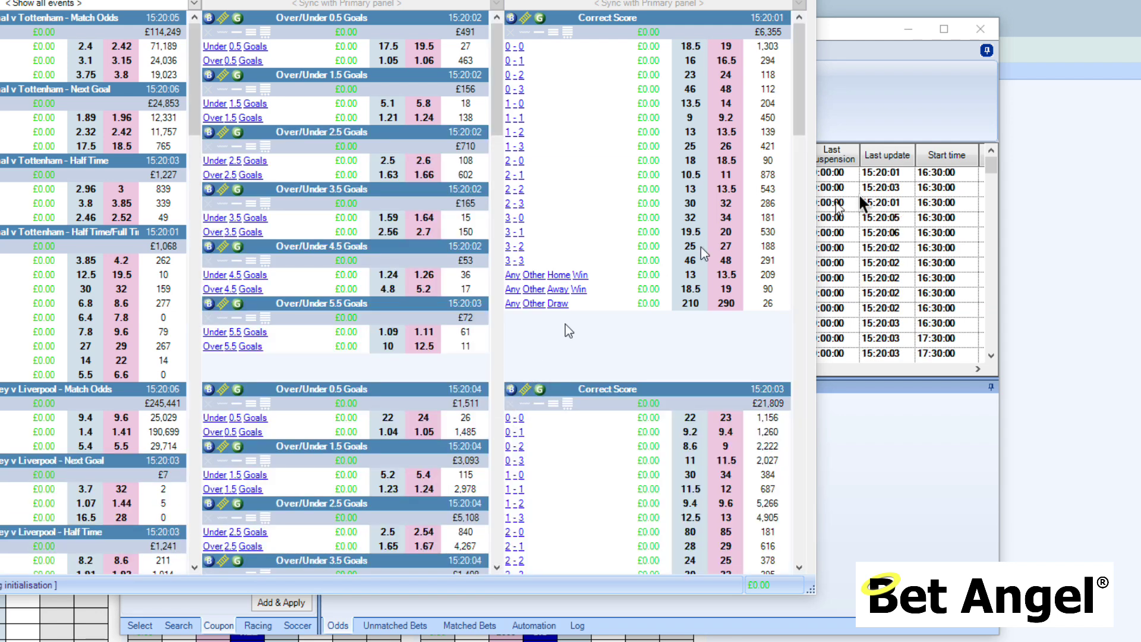
# - Bring Guardian to the front and reposition its window beside the multi-column list
pyautogui.click(875, 104)
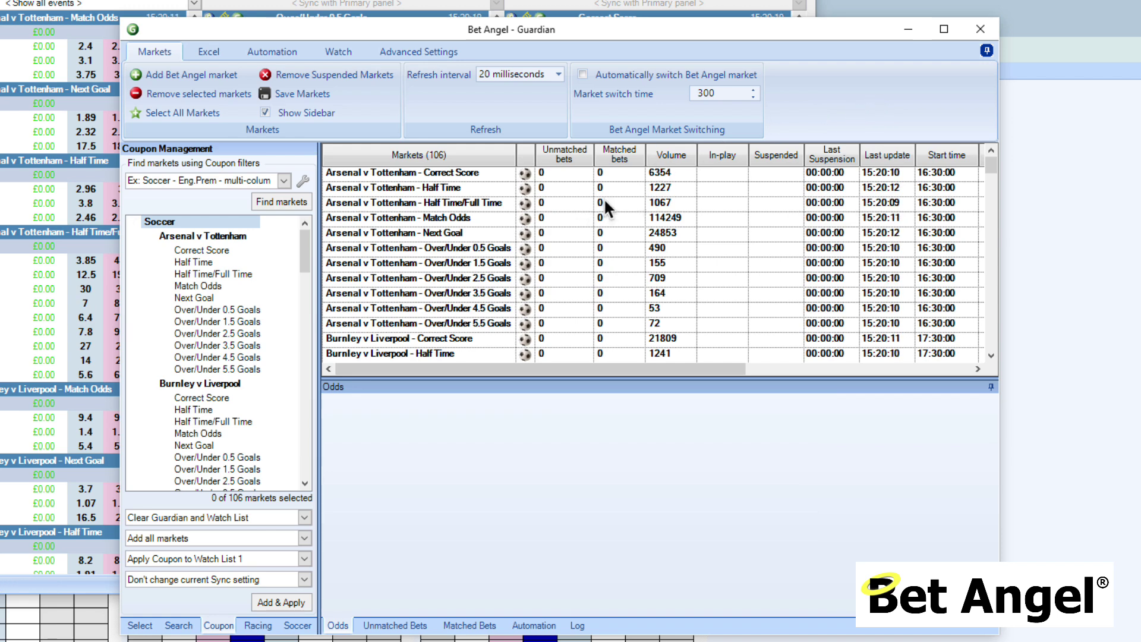
pyautogui.moveTo(671, 30); pyautogui.dragTo(865, 76)
pyautogui.moveTo(644, 0); pyautogui.dragTo(643, 97)
pyautogui.click(861, 85)
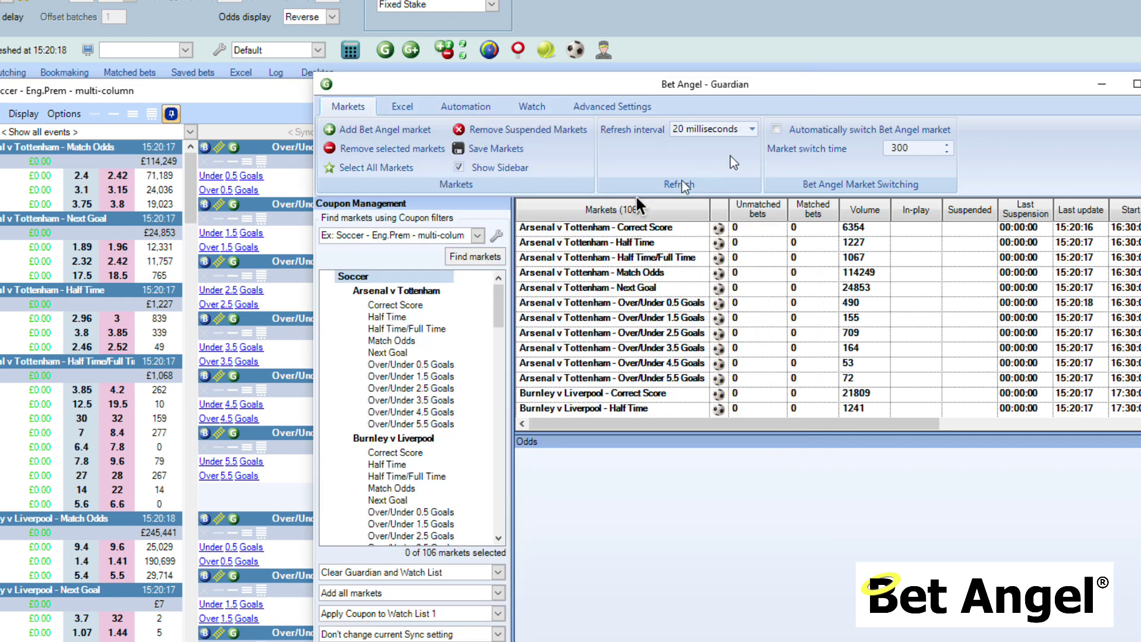
pyautogui.click(494, 235)
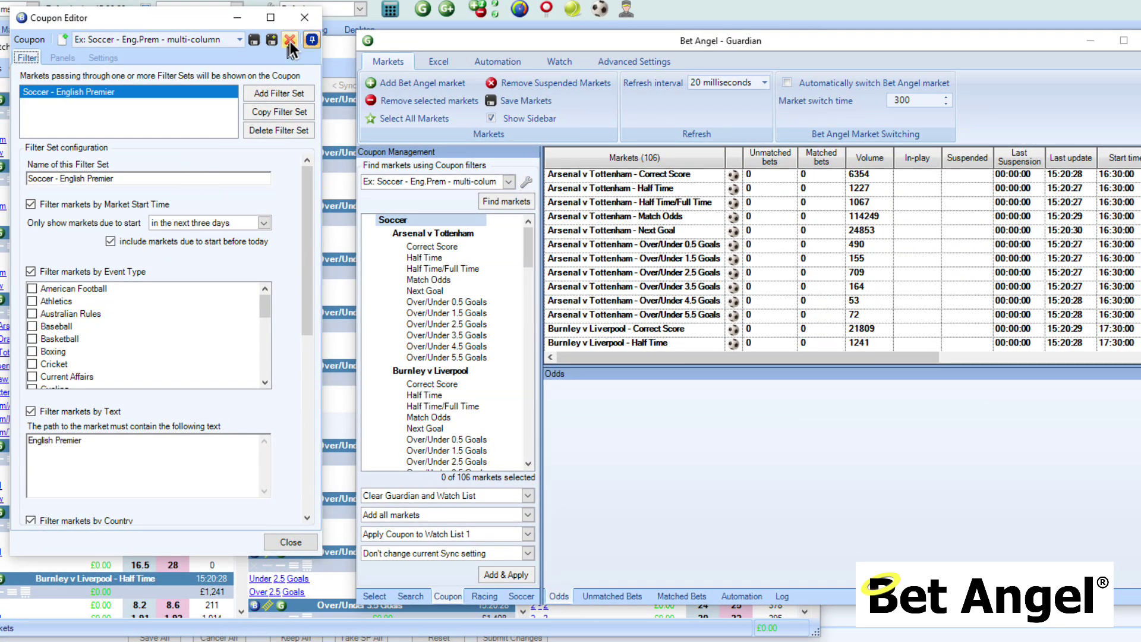
pyautogui.click(305, 17)
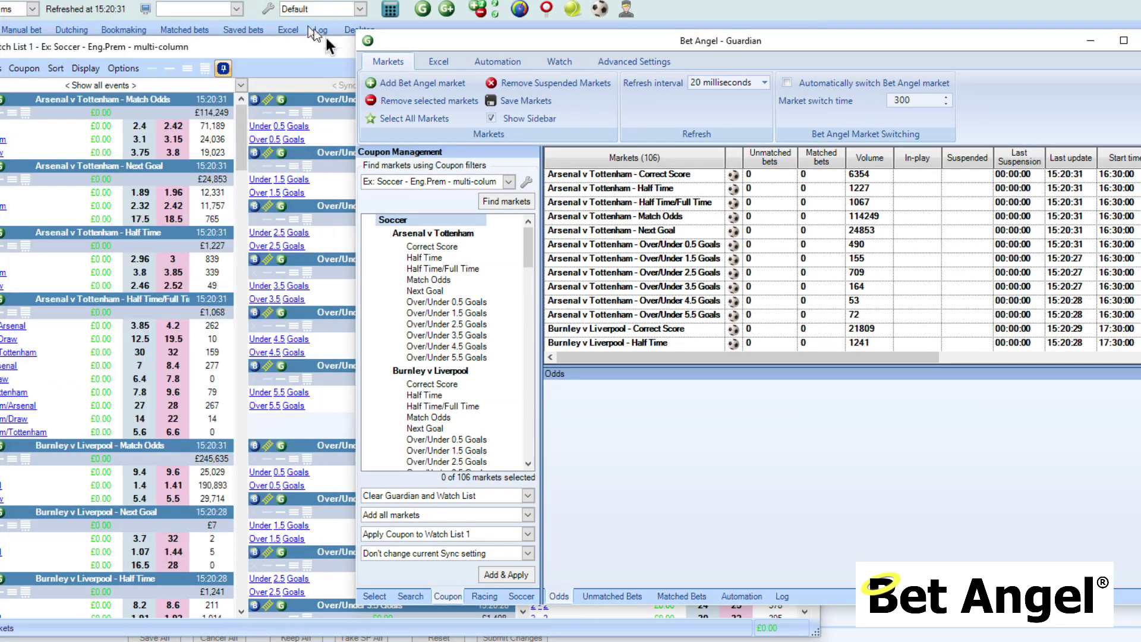
pyautogui.click(508, 182)
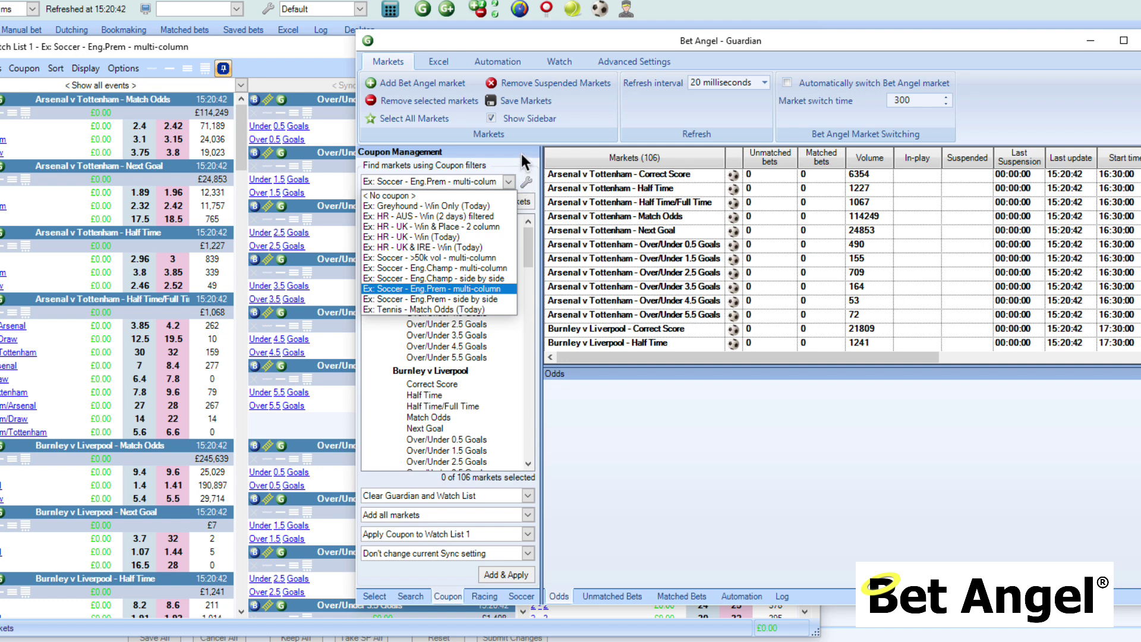
pyautogui.click(522, 155)
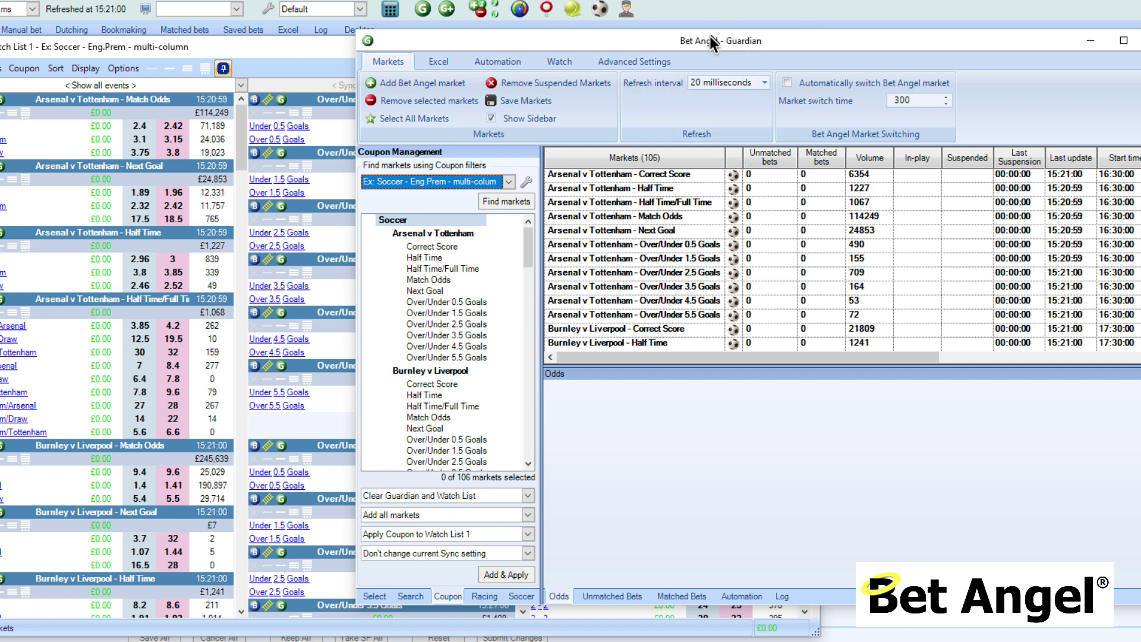
# - Move Guardian right and filter the watch list to Everton v Wolves
pyautogui.moveTo(709, 37); pyautogui.dragTo(856, 40)
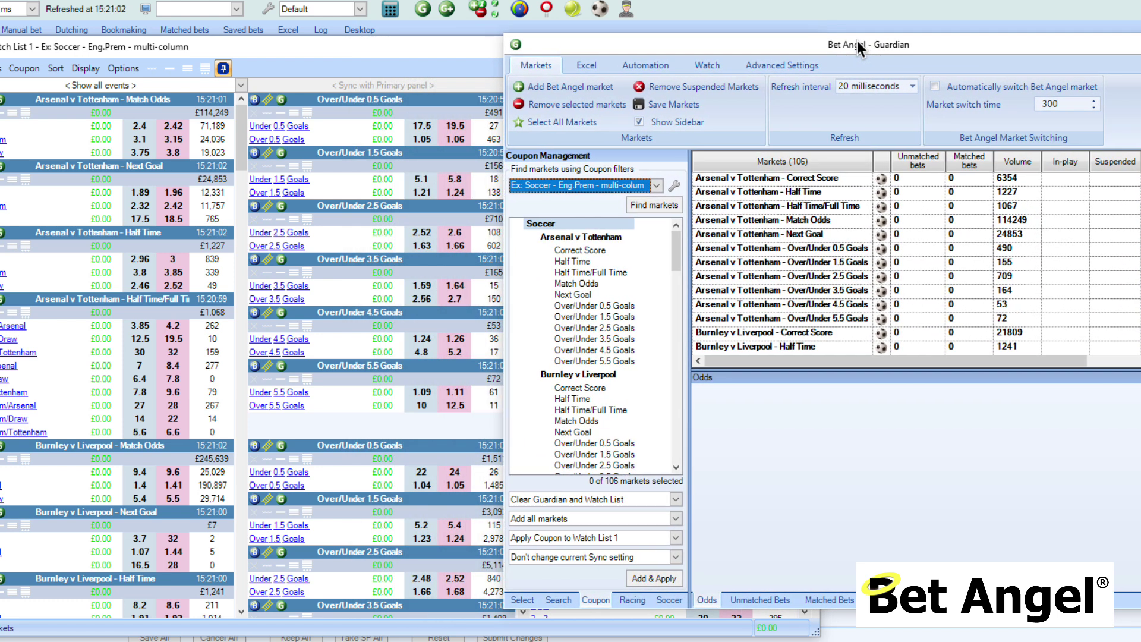
pyautogui.click(443, 49)
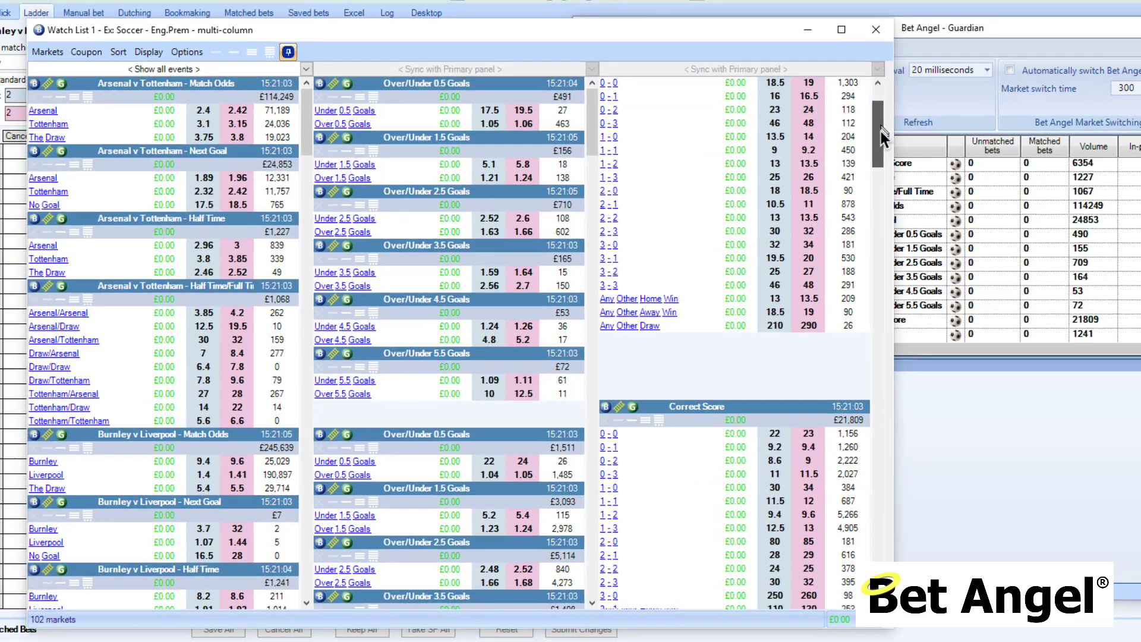
pyautogui.scroll(-6, 804, 162)
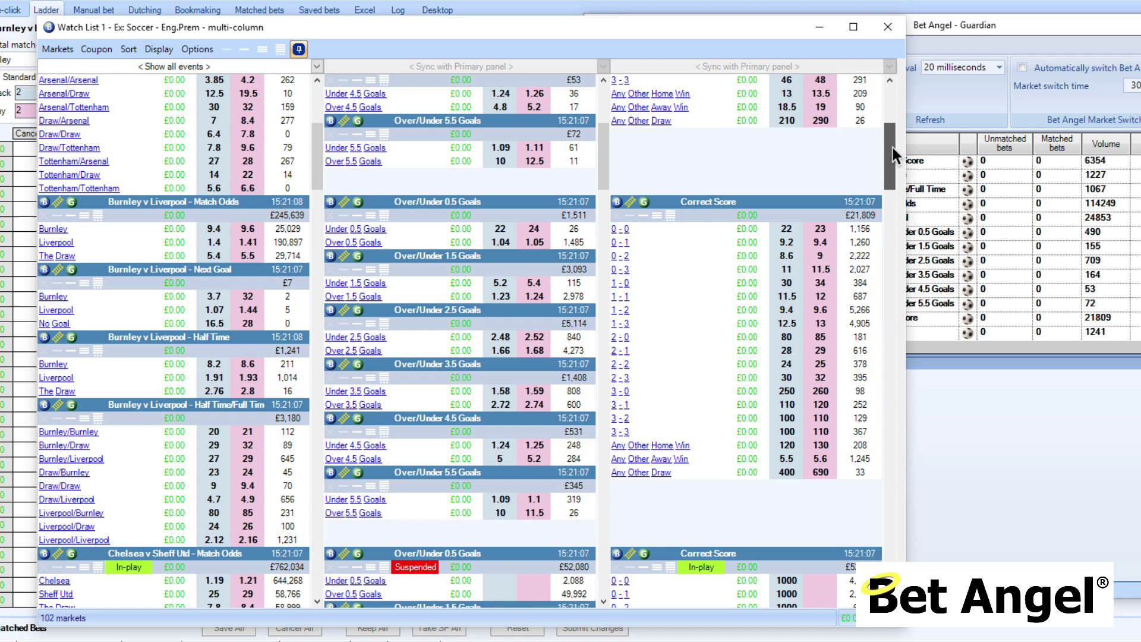
pyautogui.moveTo(893, 148); pyautogui.dragTo(894, 91)
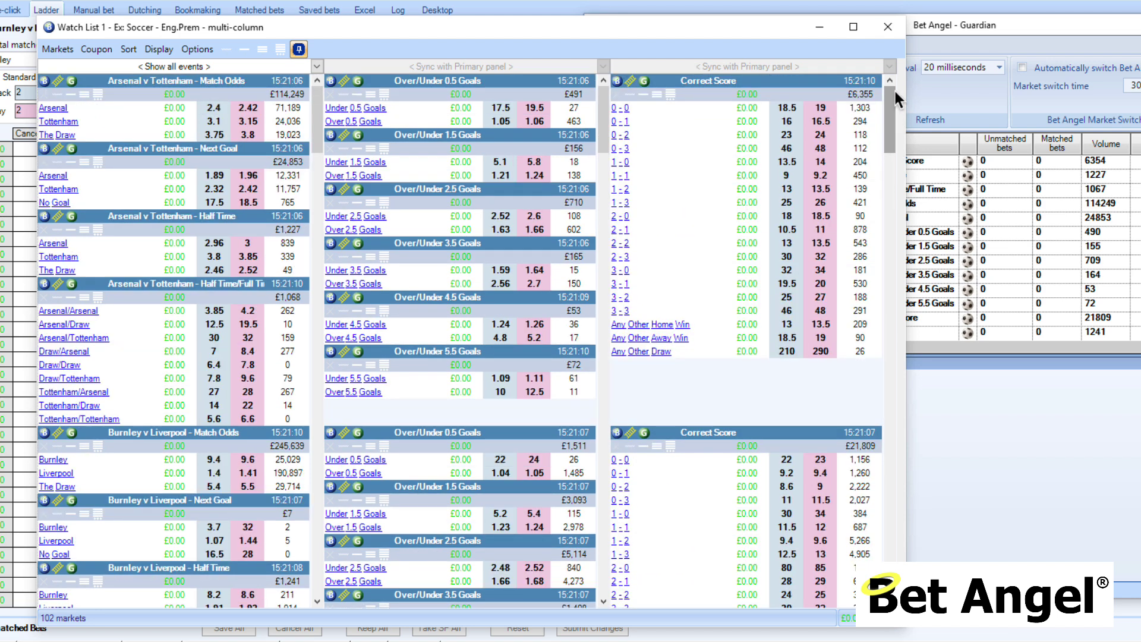
pyautogui.click(317, 66)
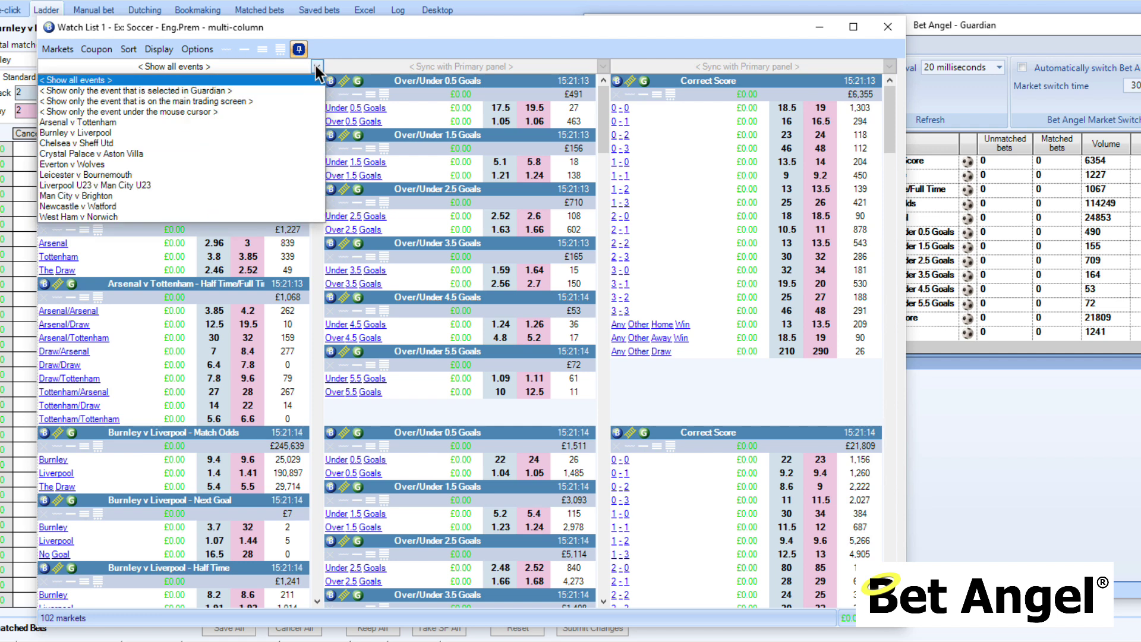
pyautogui.click(180, 165)
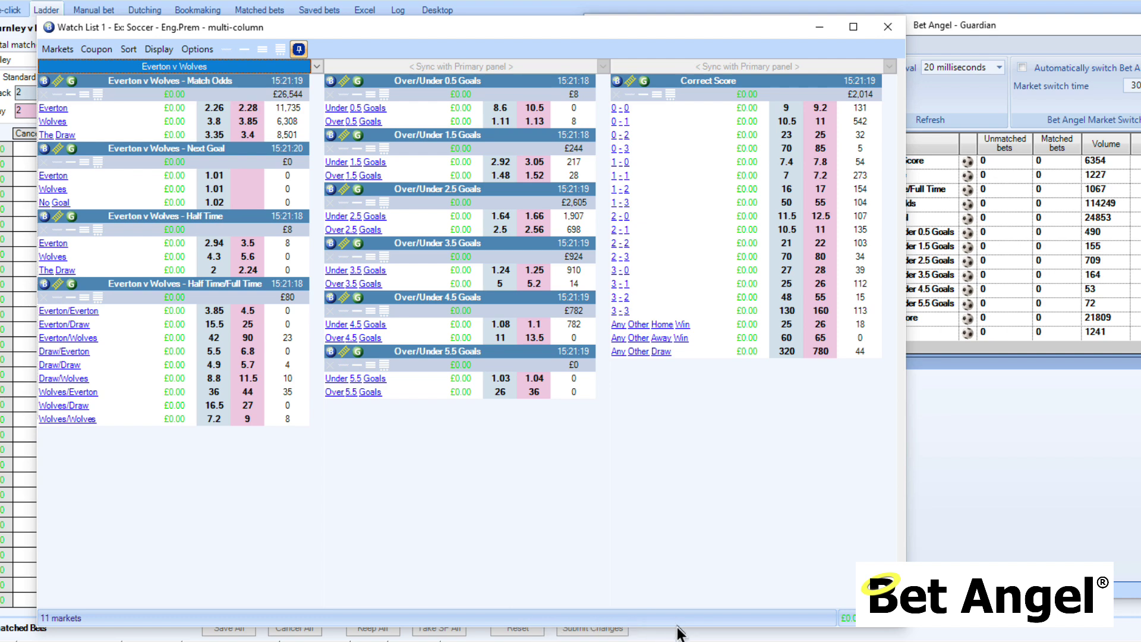
# - Shorten the watch list window and change its event filter to Newcastle v Watford
pyautogui.moveTo(678, 622); pyautogui.dragTo(682, 457)
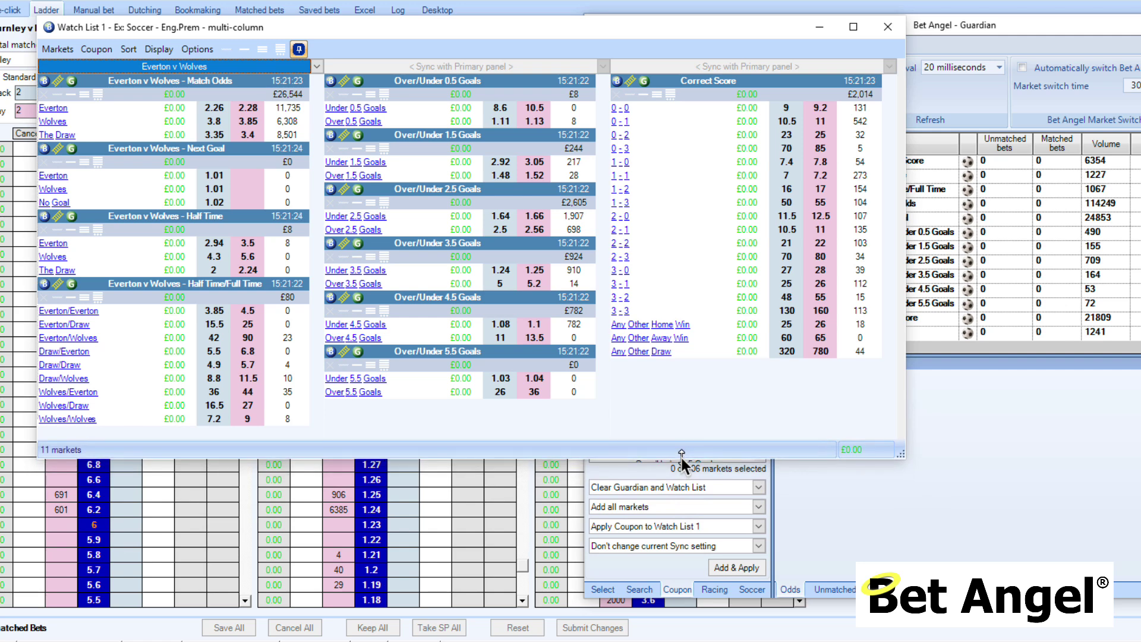
pyautogui.click(311, 65)
pyautogui.click(138, 206)
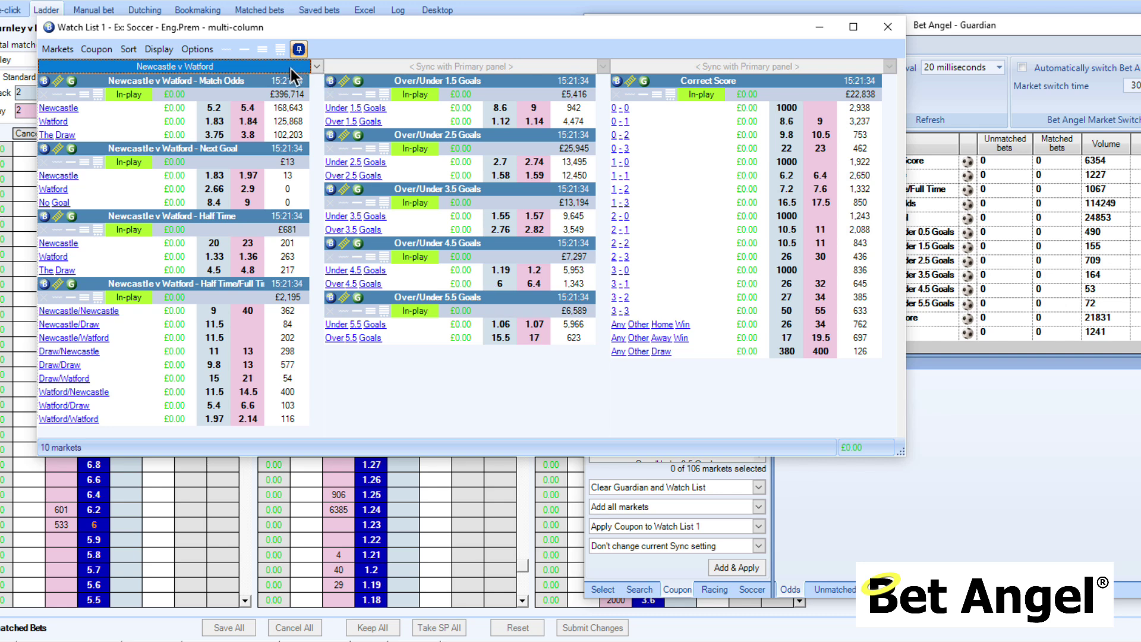
# - Set the watch list event filter to 'Show only the event that is selected in Guardian'
pyautogui.click(316, 67)
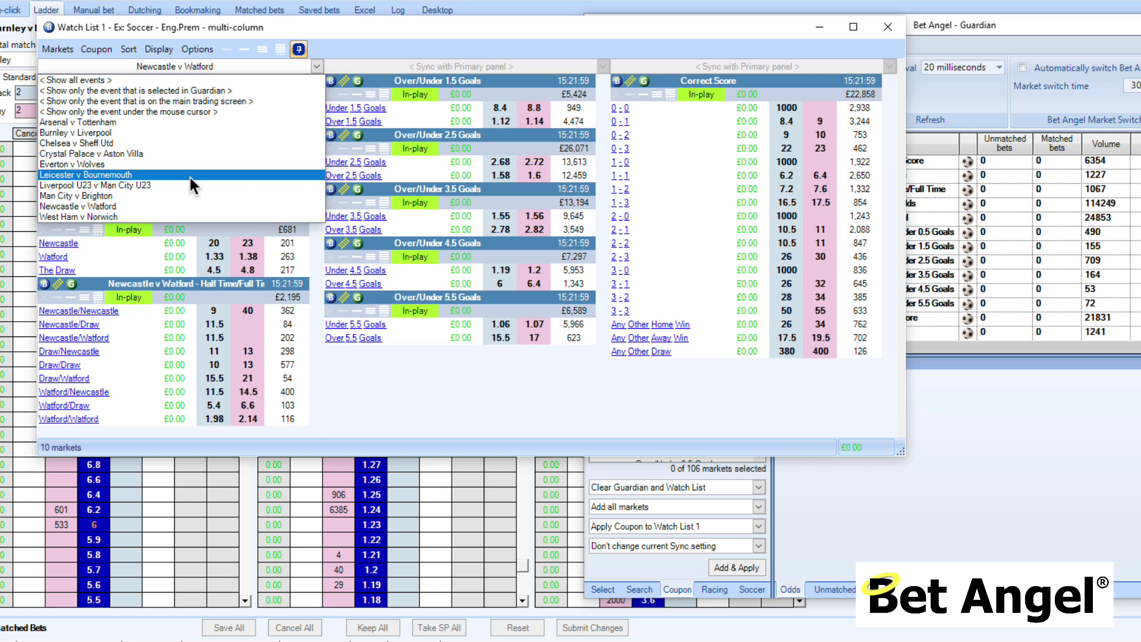
pyautogui.click(165, 93)
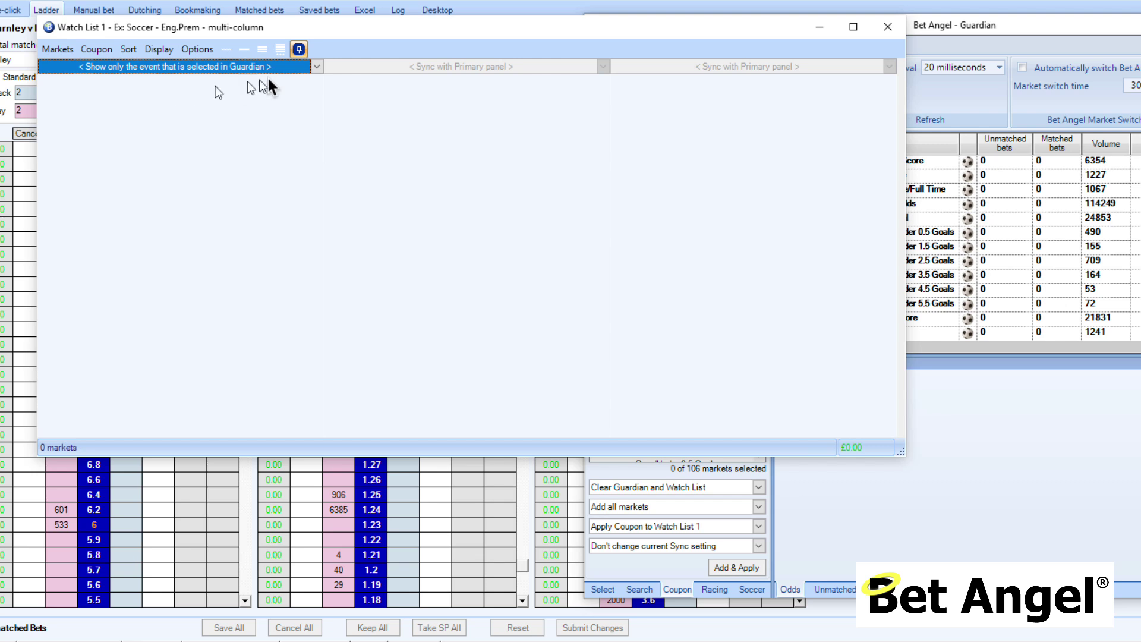
pyautogui.click(316, 68)
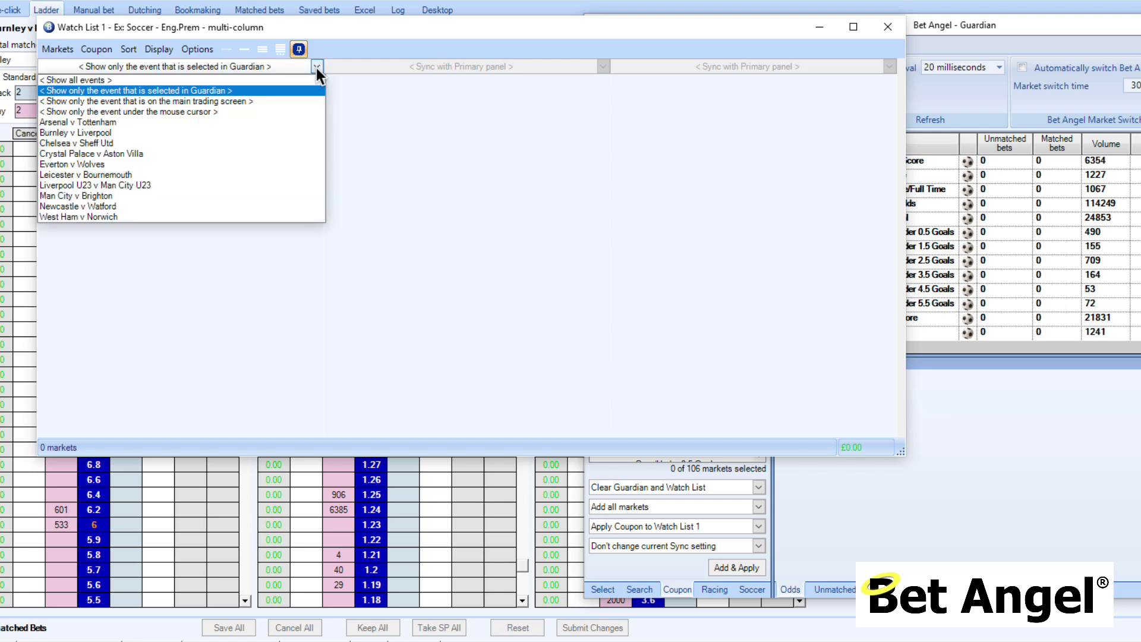
pyautogui.click(316, 66)
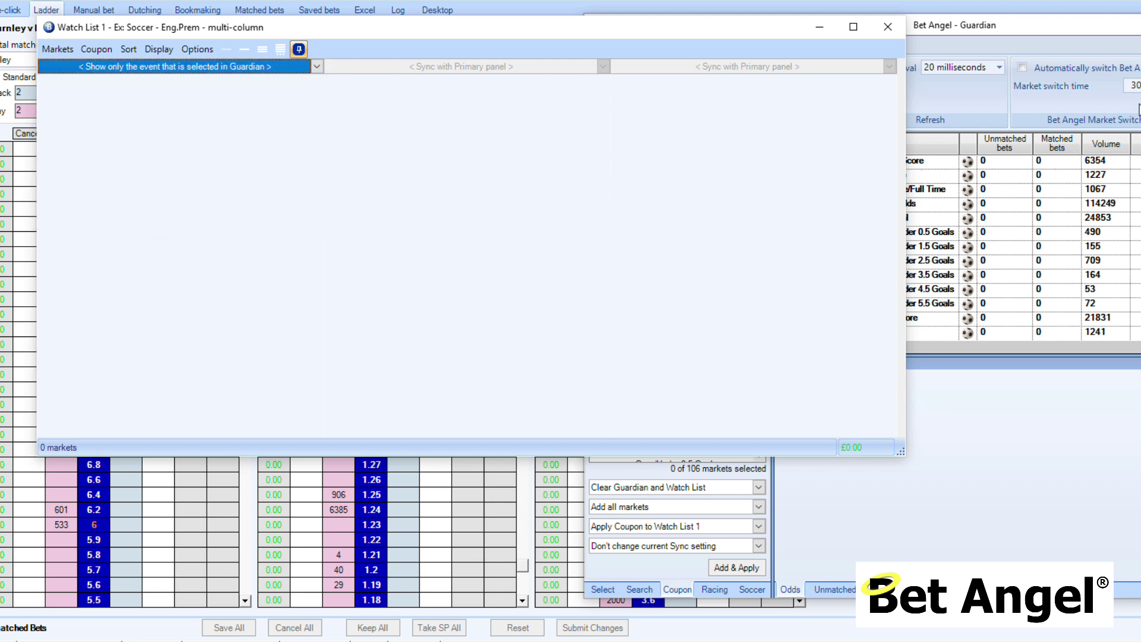
# - Pick Arsenal v Tottenham, Chelsea v Sheff Utd and Everton v Wolves in Guardian, ending on Arsenal v Tottenham
pyautogui.click(927, 219)
pyautogui.click(883, 218)
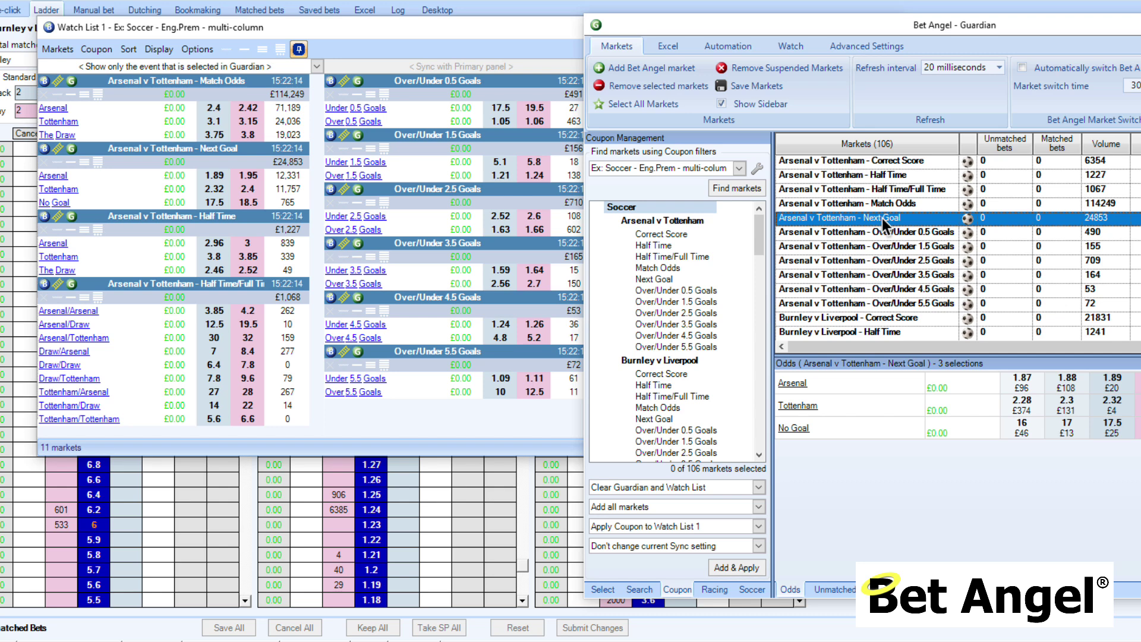
pyautogui.click(867, 276)
pyautogui.scroll(-8, 868, 280)
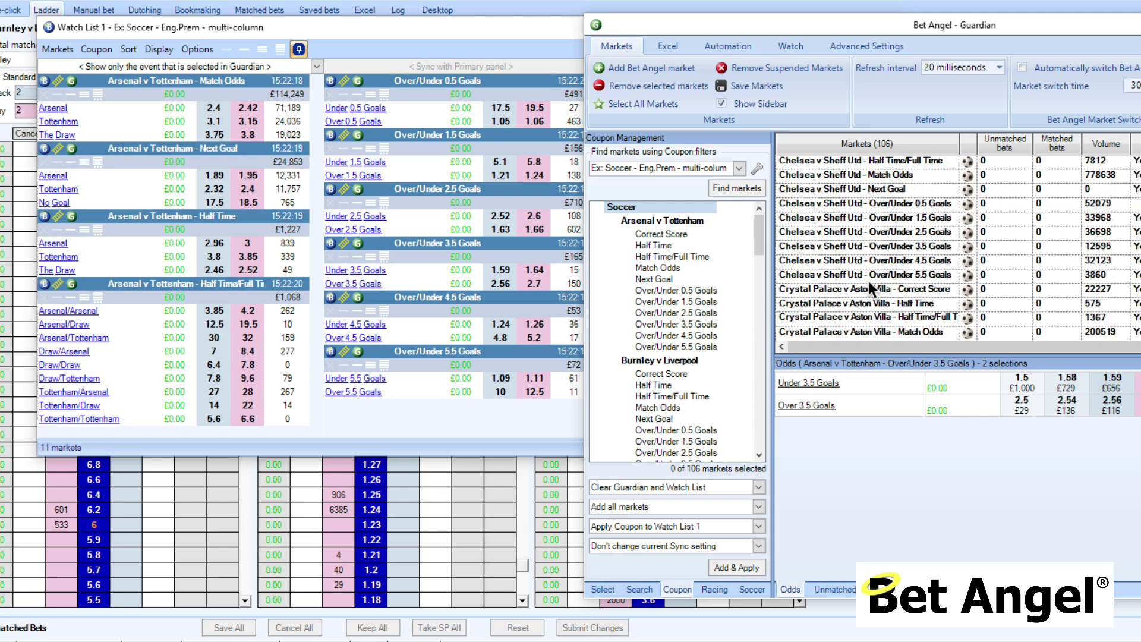
pyautogui.click(860, 250)
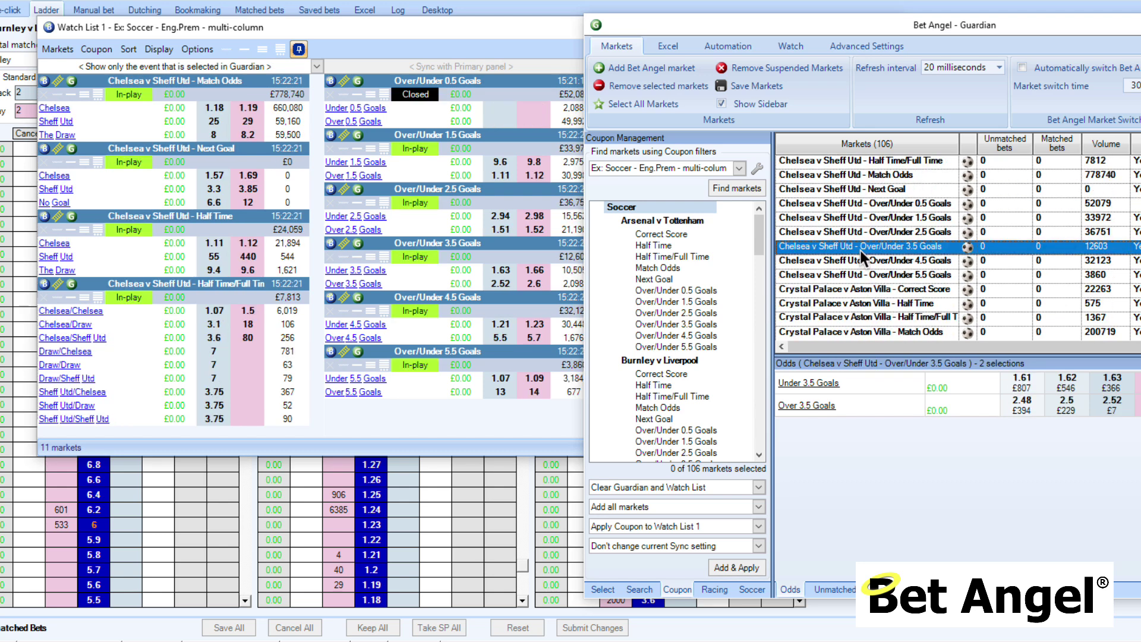
pyautogui.scroll(-8, 861, 251)
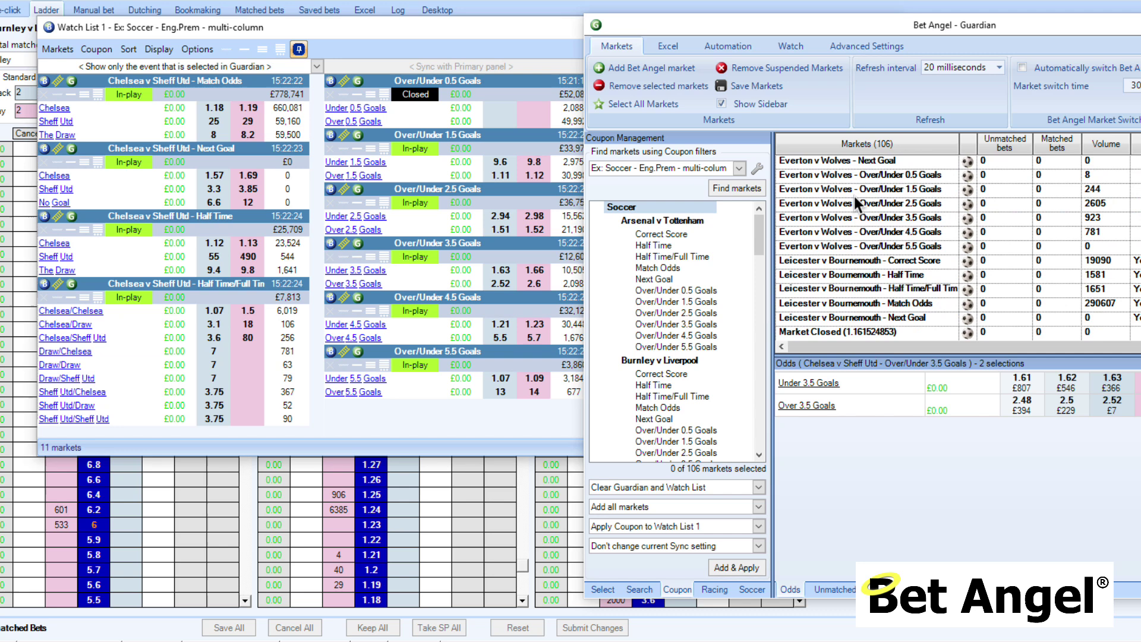
pyautogui.click(856, 197)
pyautogui.scroll(-1, 856, 199)
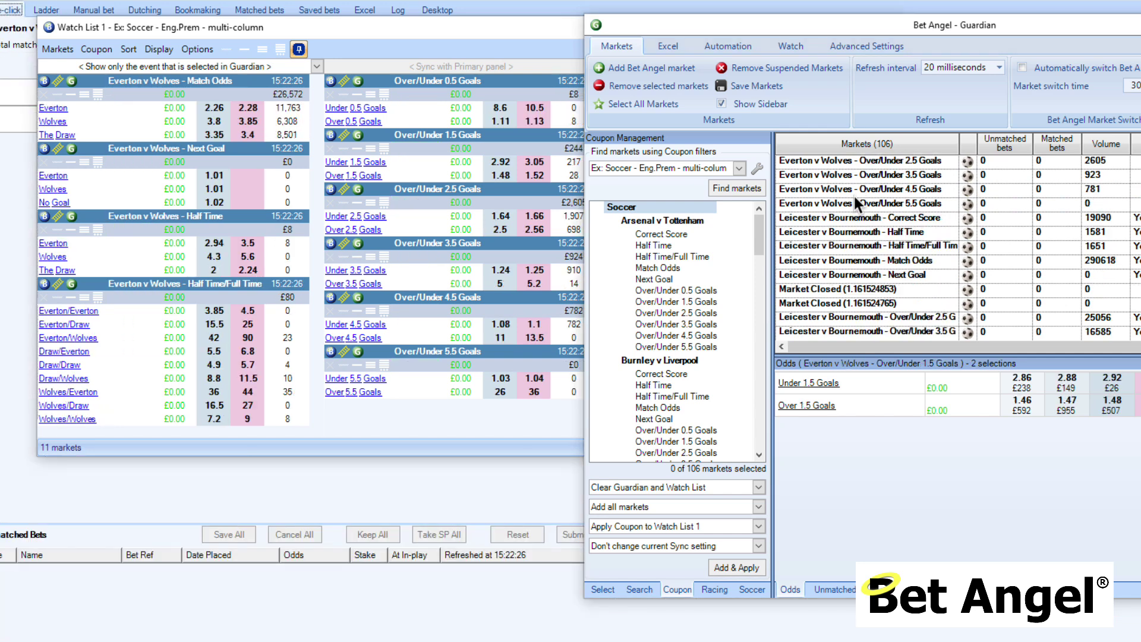
pyautogui.scroll(15, 854, 197)
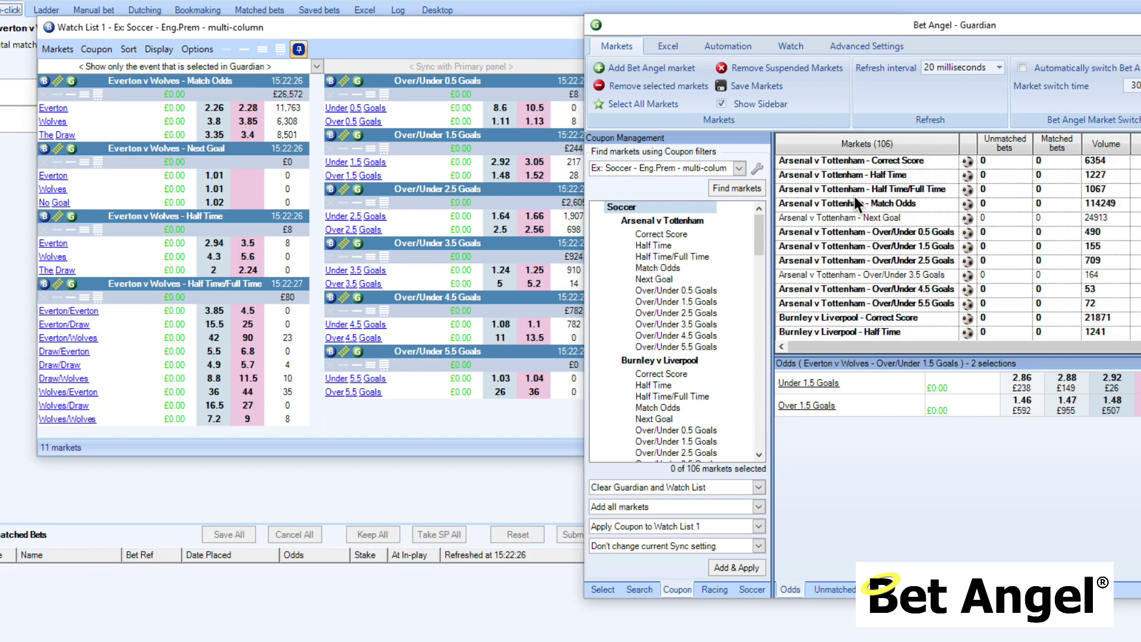
pyautogui.click(853, 177)
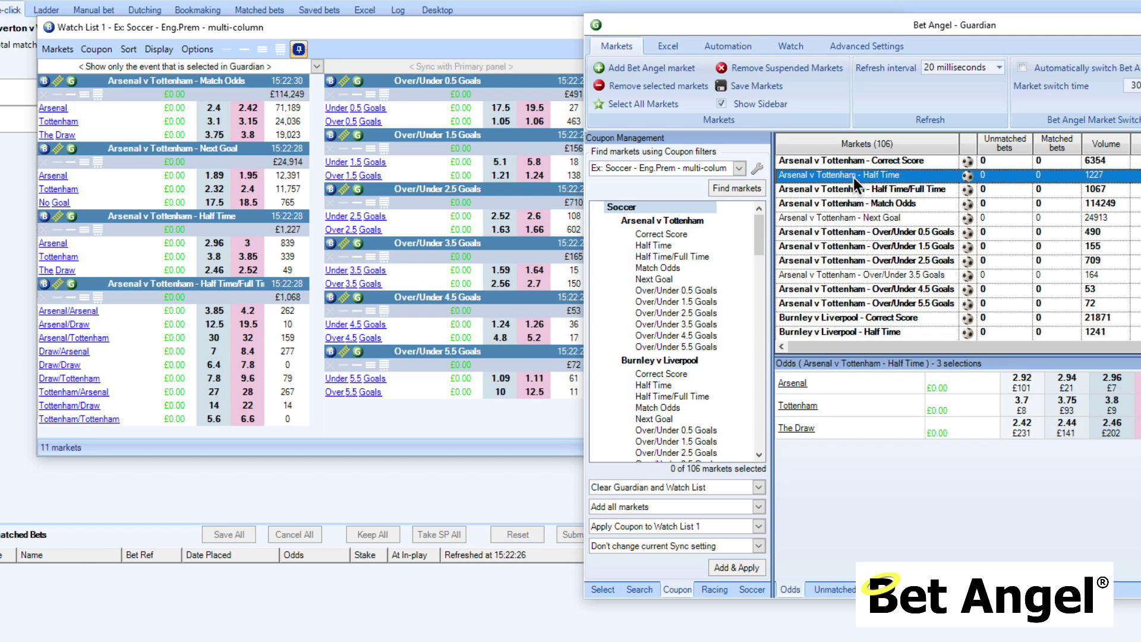
# - Review the watch list's Markets, Coupon, Sort and Display menus, with price clicks opening a Quick Bet ticket
pyautogui.click(540, 25)
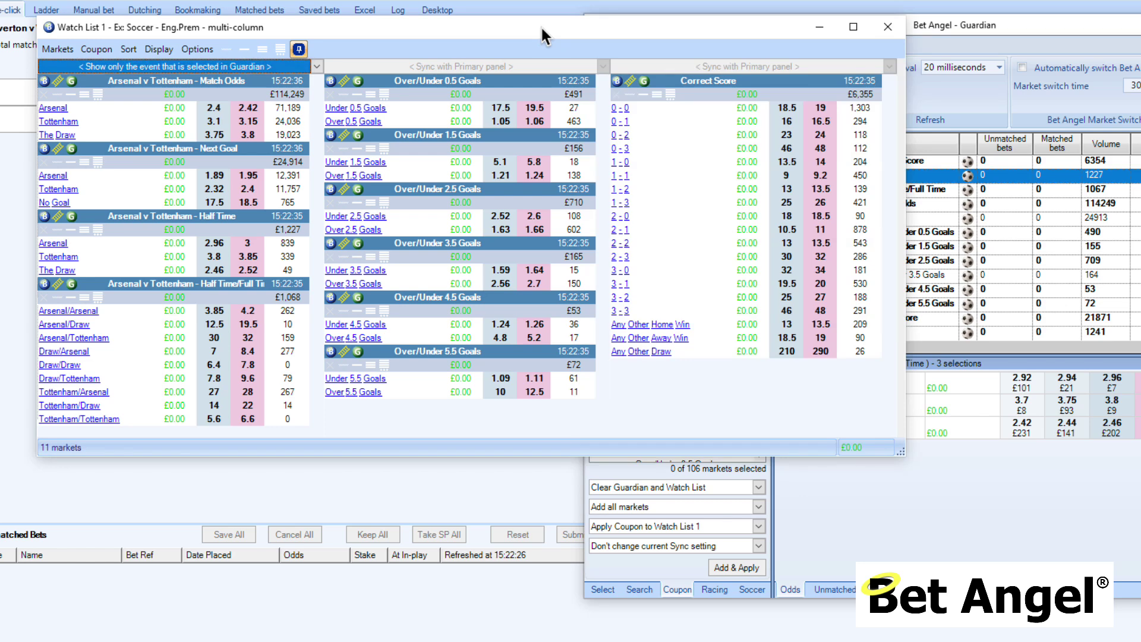
pyautogui.click(58, 50)
pyautogui.click(83, 51)
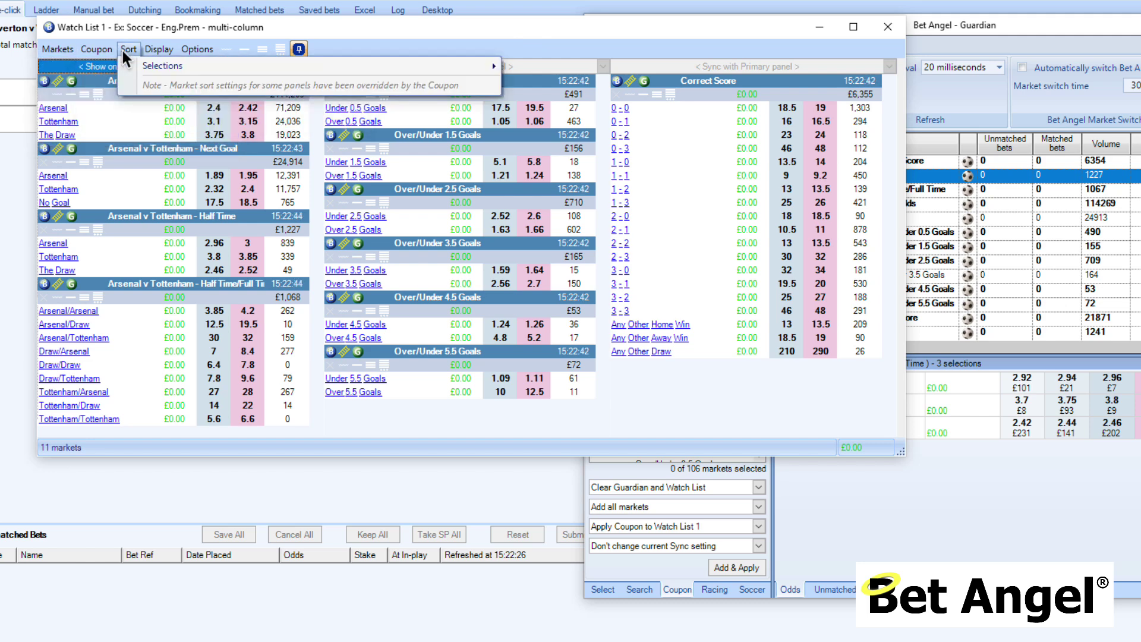
pyautogui.moveTo(148, 52)
pyautogui.moveTo(185, 51)
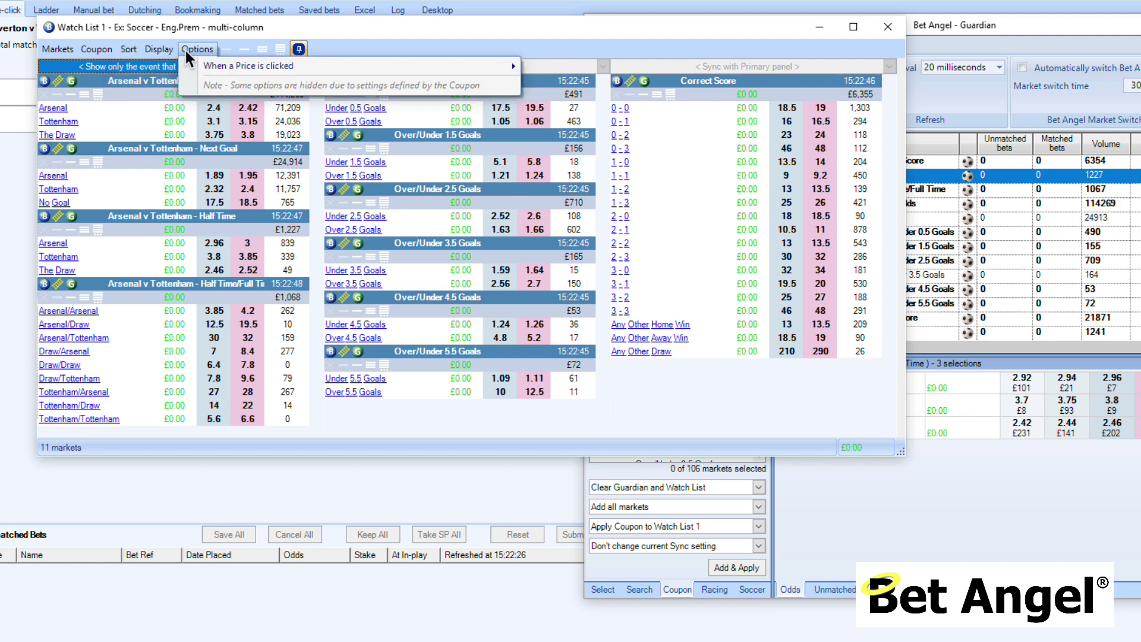
pyautogui.moveTo(265, 62)
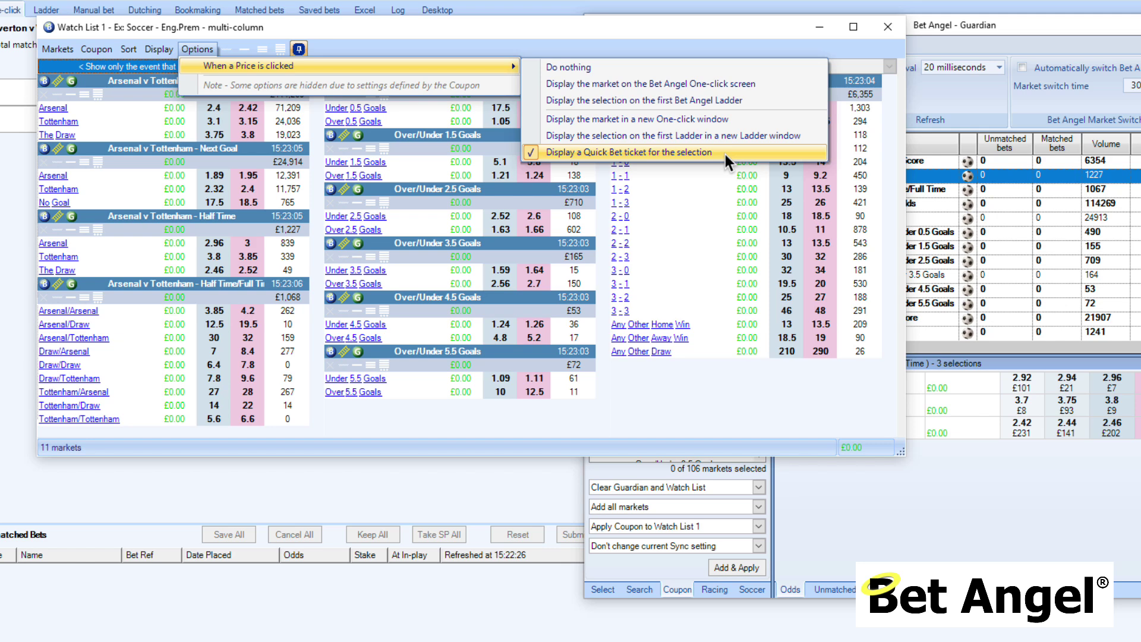
pyautogui.click(713, 23)
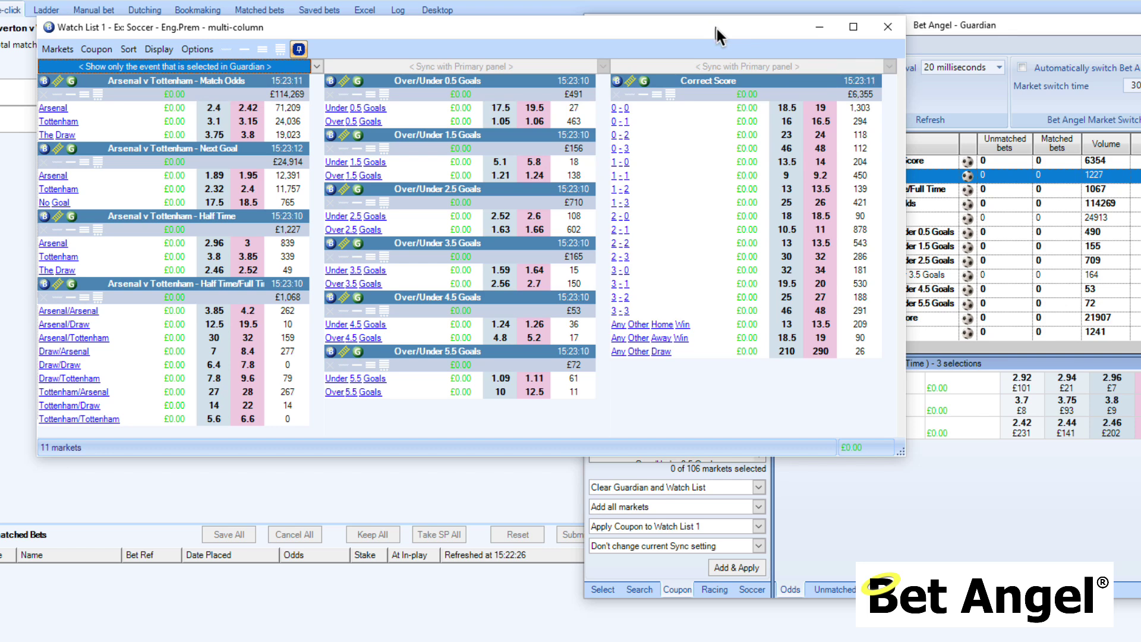
# - Pick Chelsea v Sheff Utd, then Burnley v Liverpool, then Chelsea v Sheff Utd again in Guardian
pyautogui.click(943, 273)
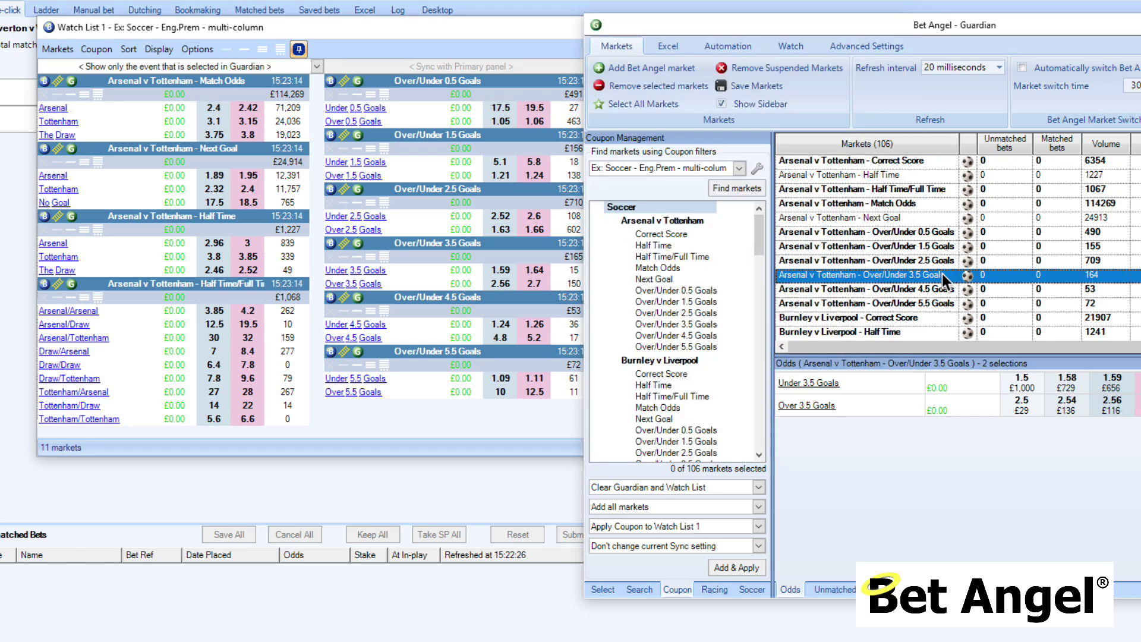
pyautogui.scroll(-8, 927, 265)
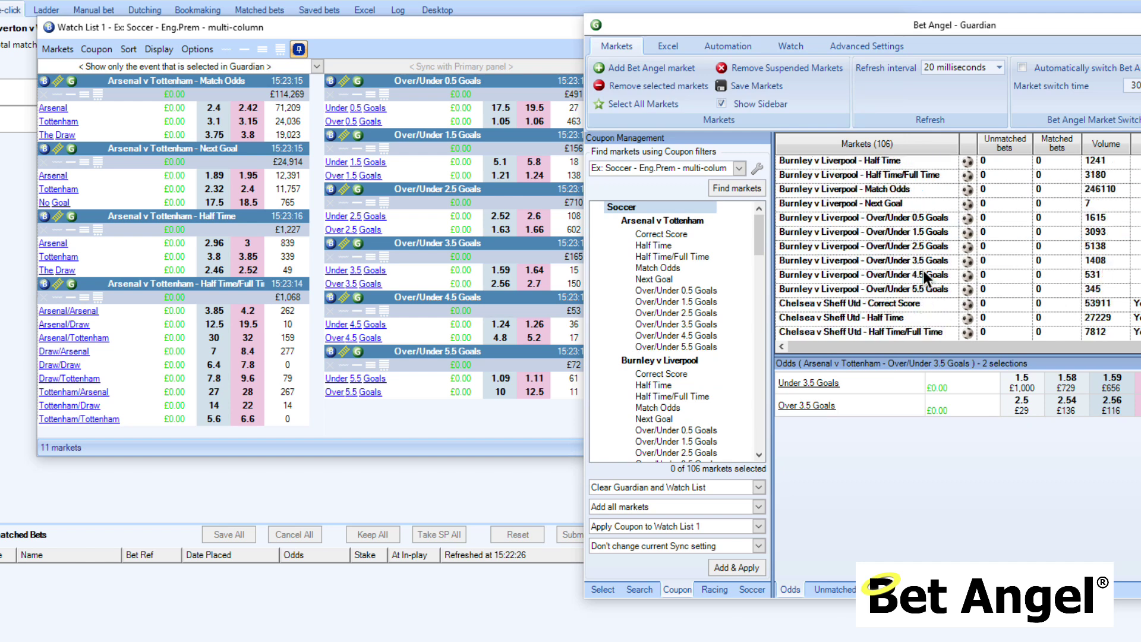
pyautogui.click(872, 191)
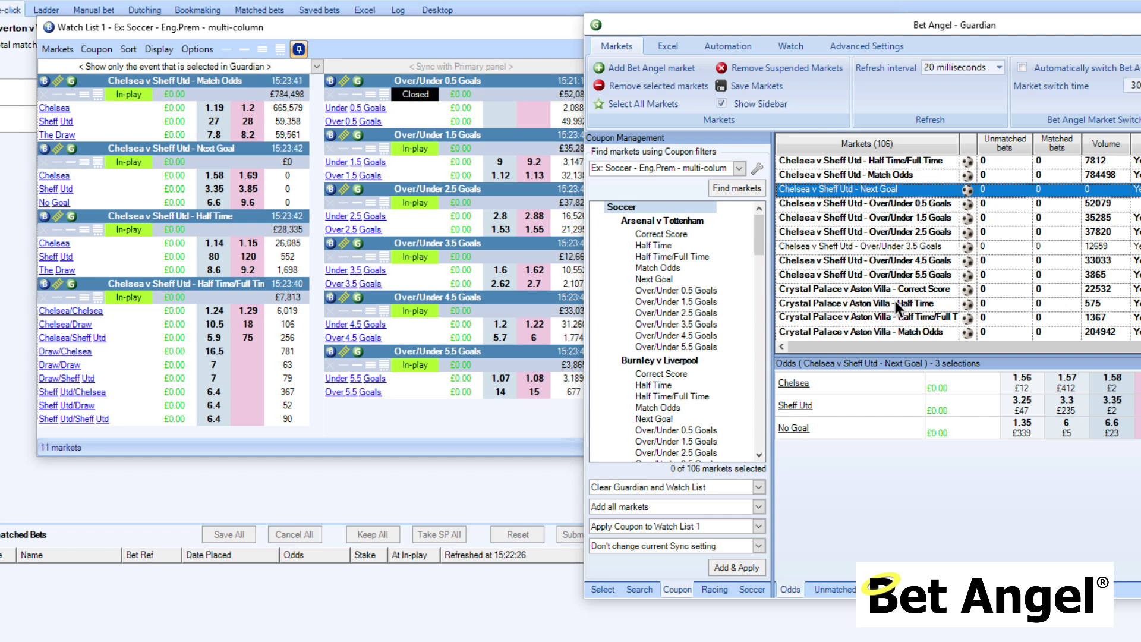
pyautogui.scroll(-9, 895, 301)
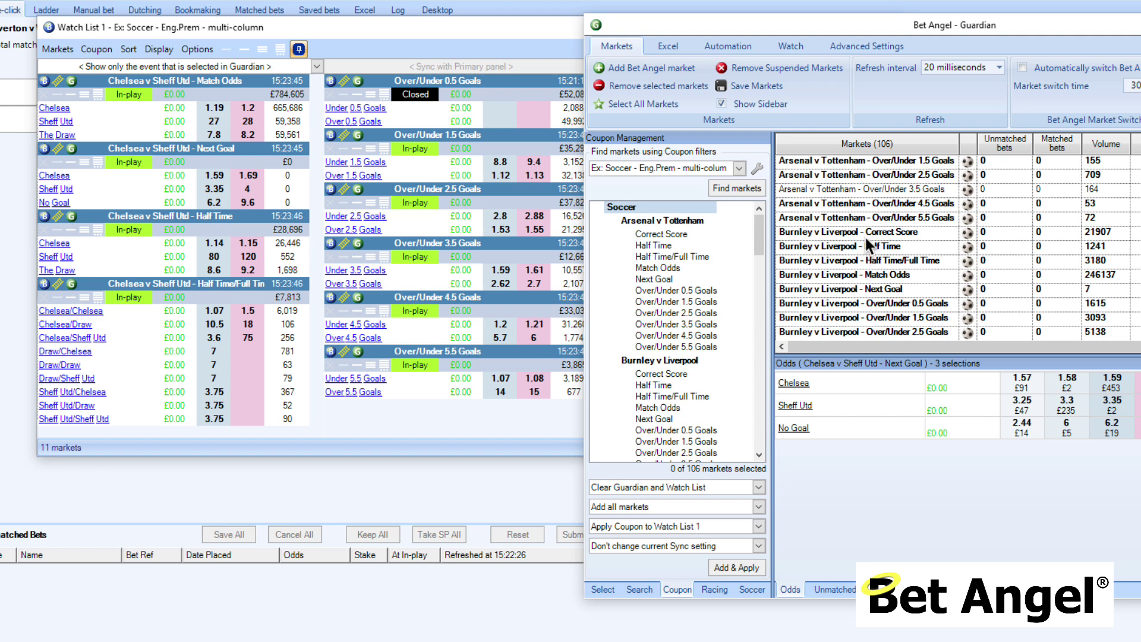
pyautogui.click(865, 237)
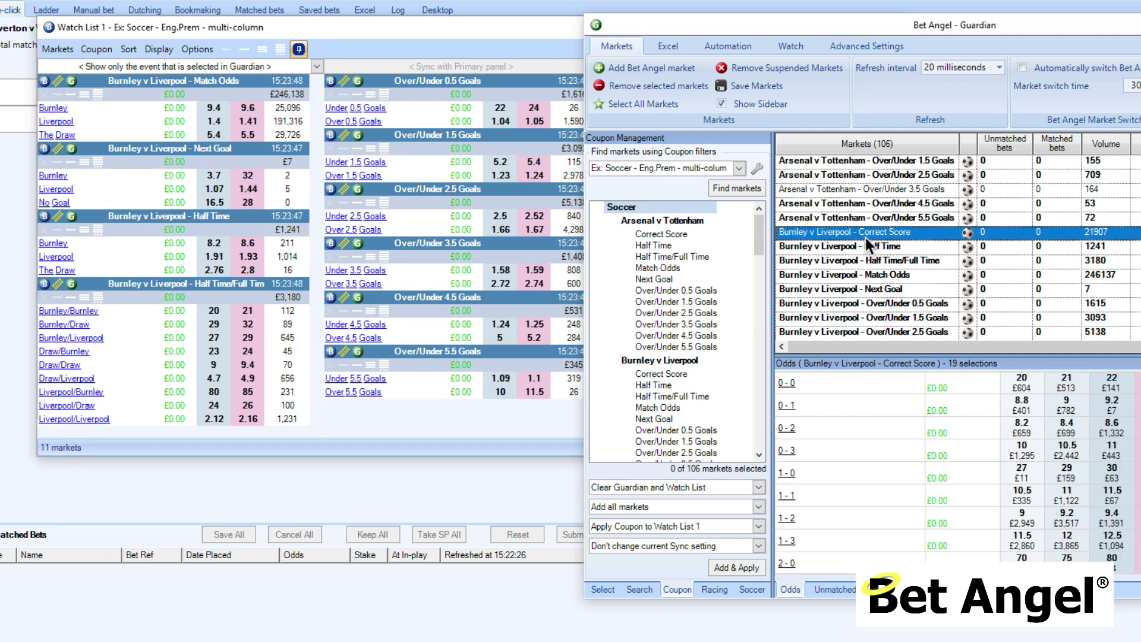
pyautogui.scroll(-4, 865, 238)
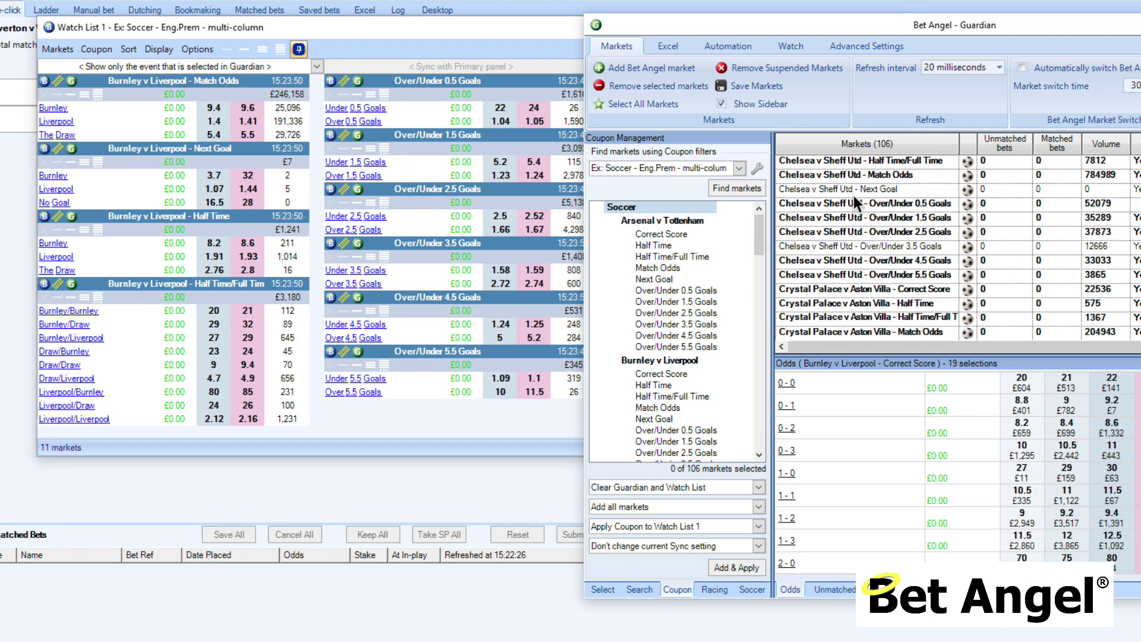
pyautogui.click(854, 190)
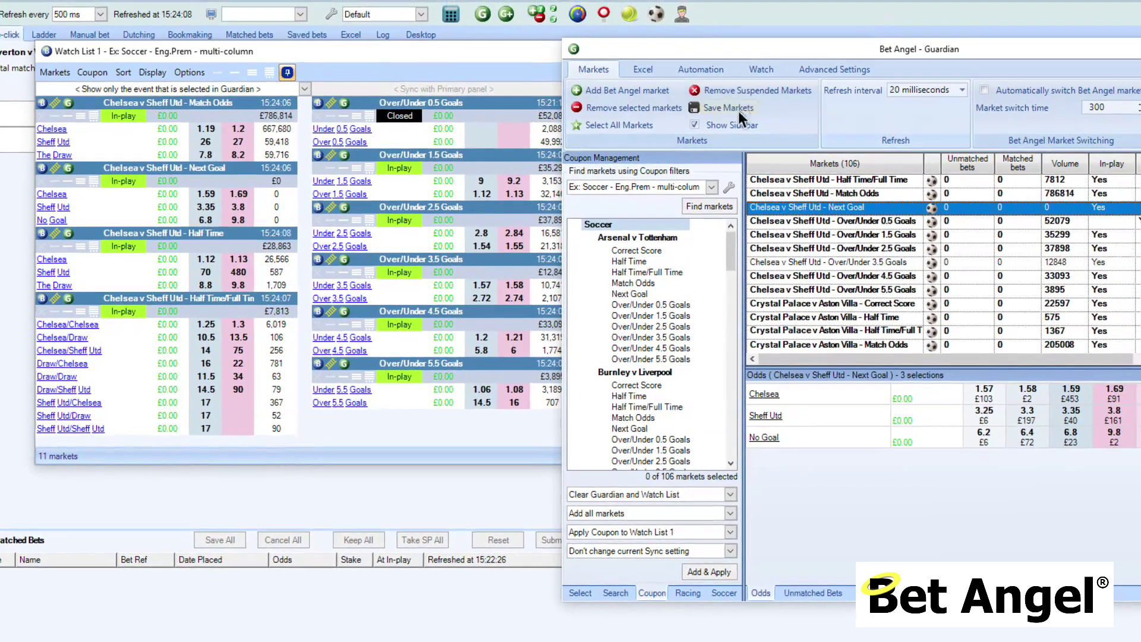
pyautogui.click(332, 14)
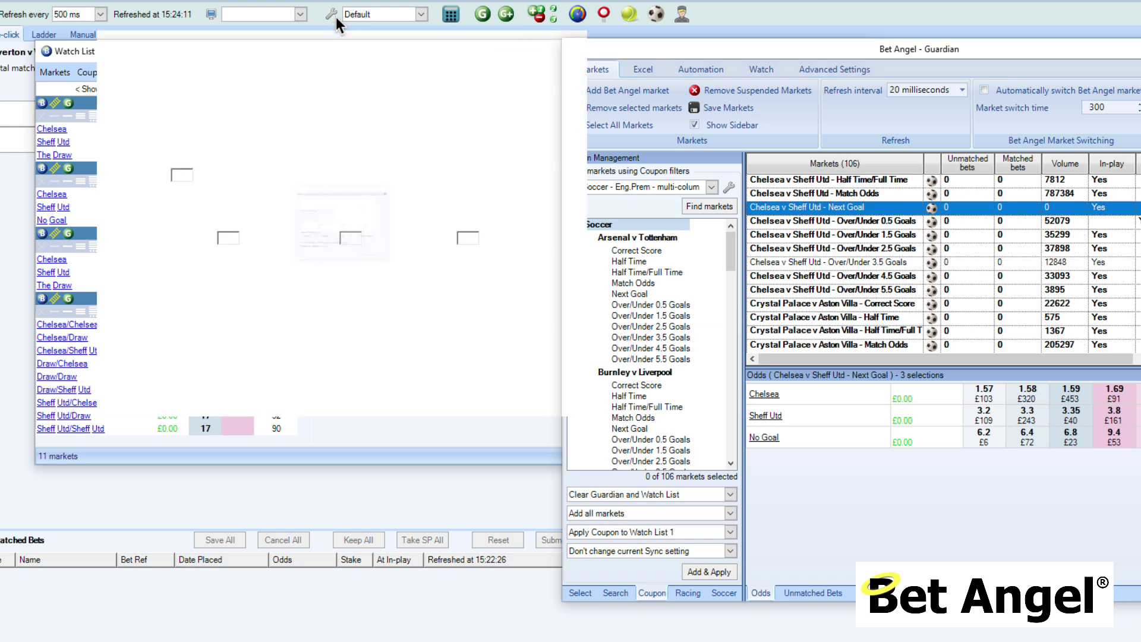
pyautogui.click(211, 66)
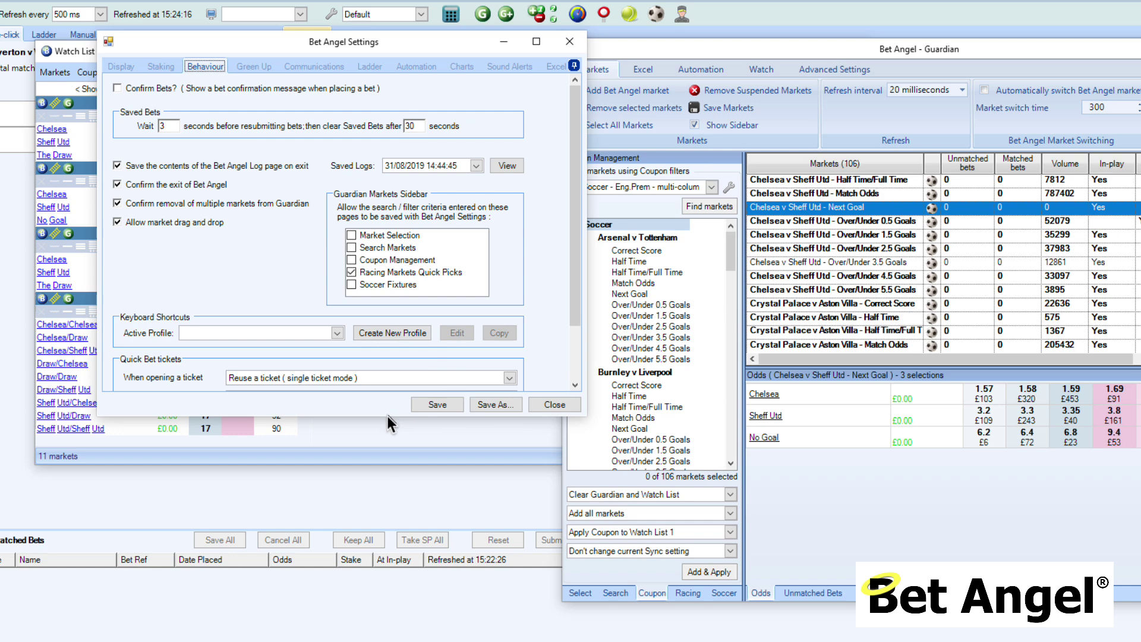
pyautogui.moveTo(386, 416); pyautogui.dragTo(383, 504)
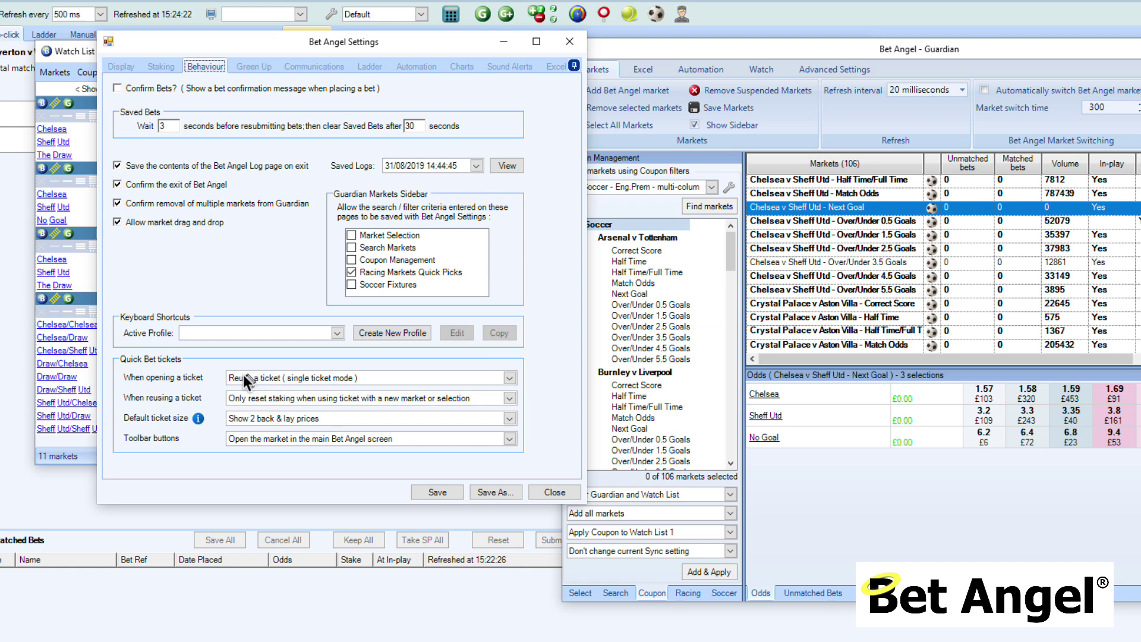
pyautogui.click(509, 377)
pyautogui.click(508, 377)
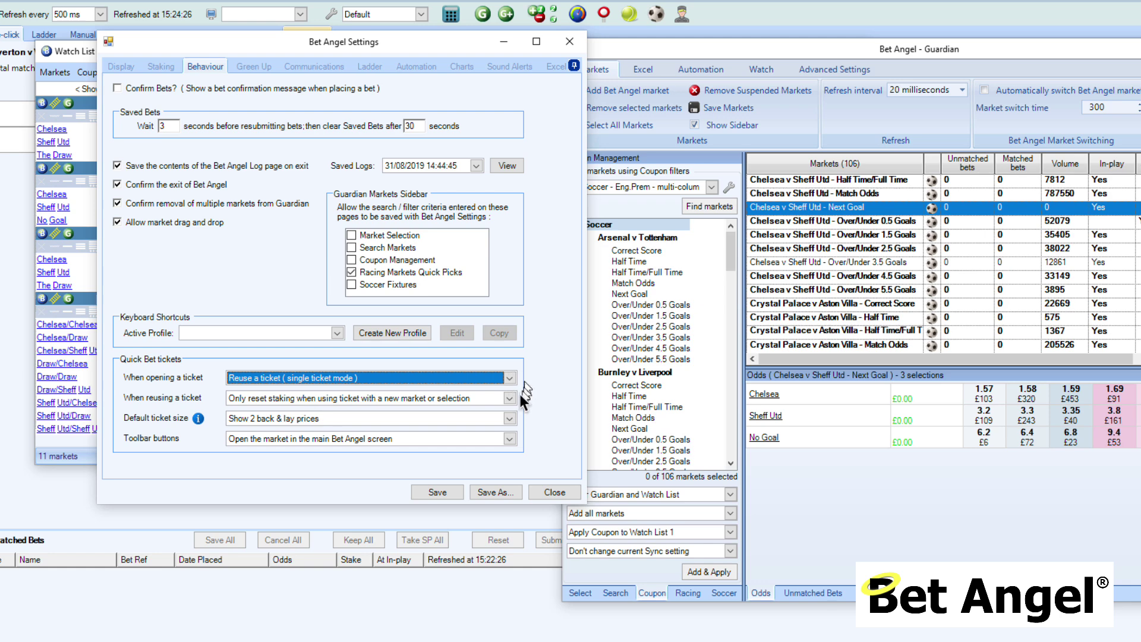
pyautogui.click(512, 398)
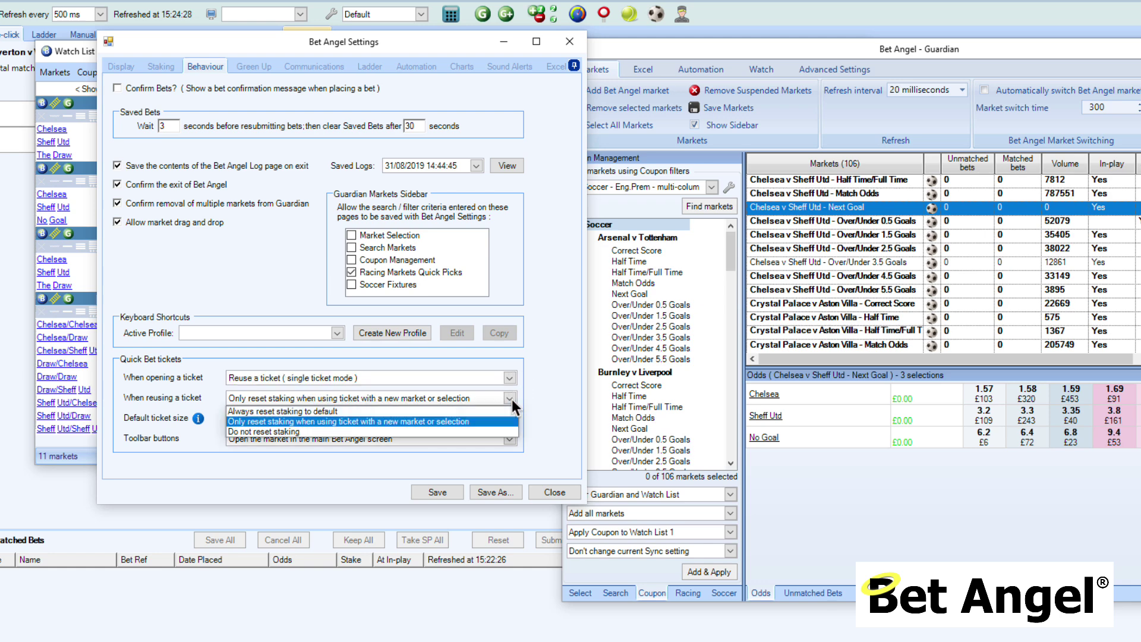
pyautogui.click(512, 398)
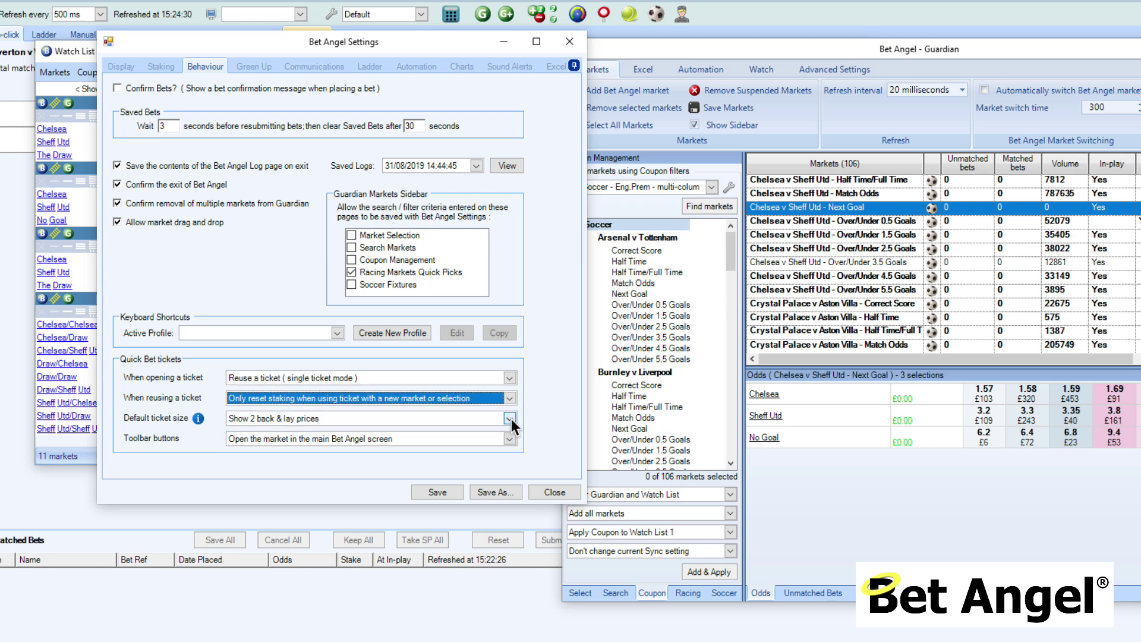
pyautogui.click(510, 418)
pyautogui.click(510, 418)
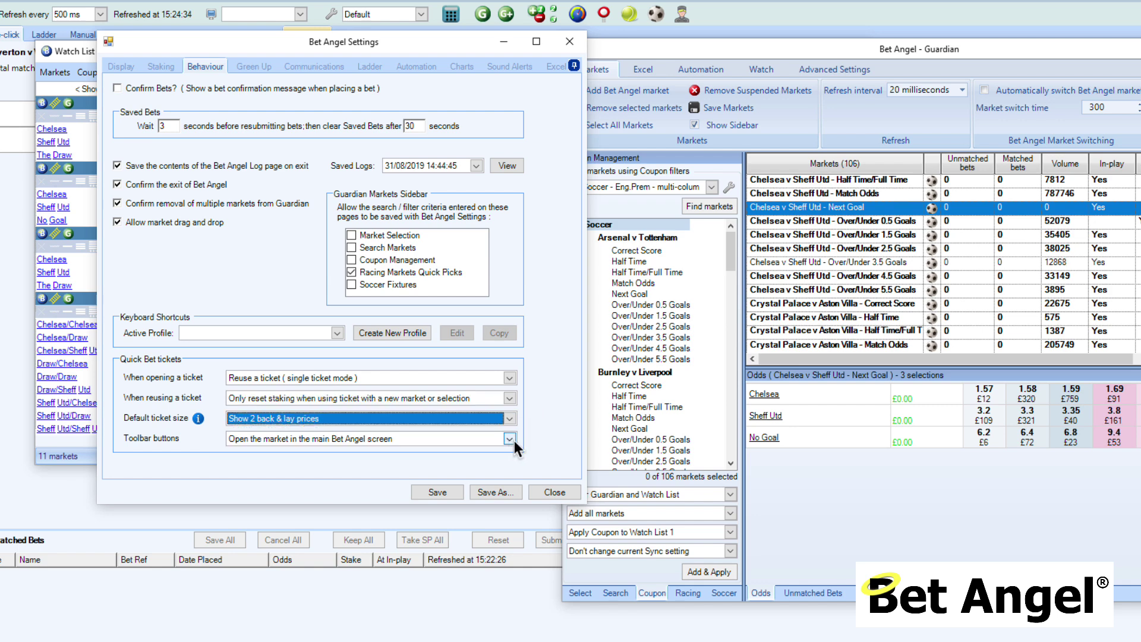
pyautogui.click(513, 440)
pyautogui.click(546, 408)
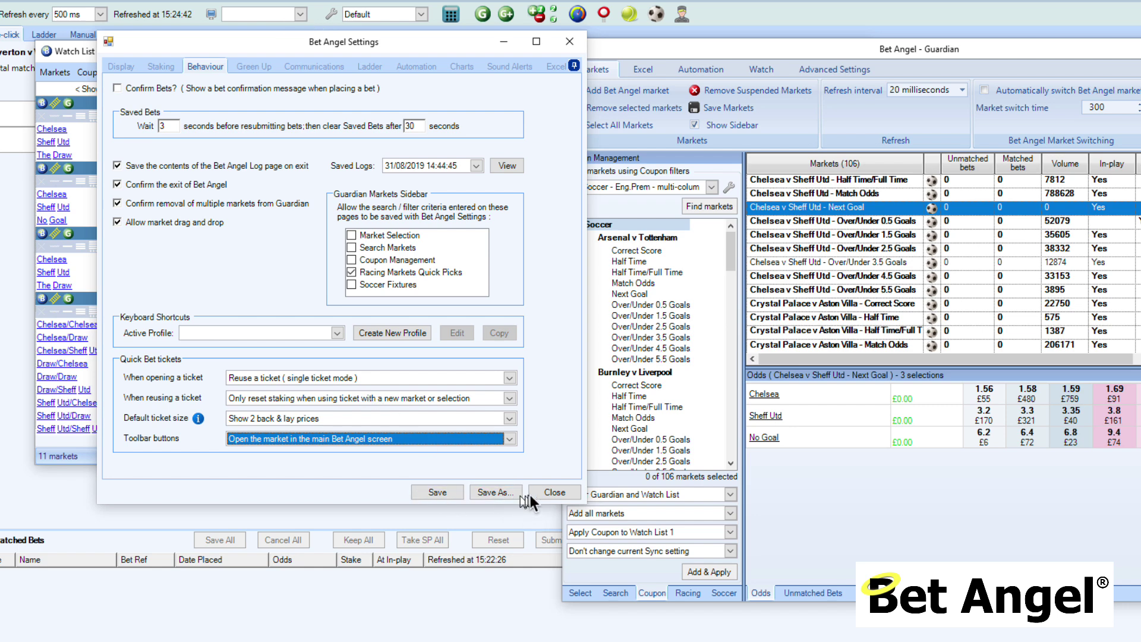
pyautogui.click(547, 494)
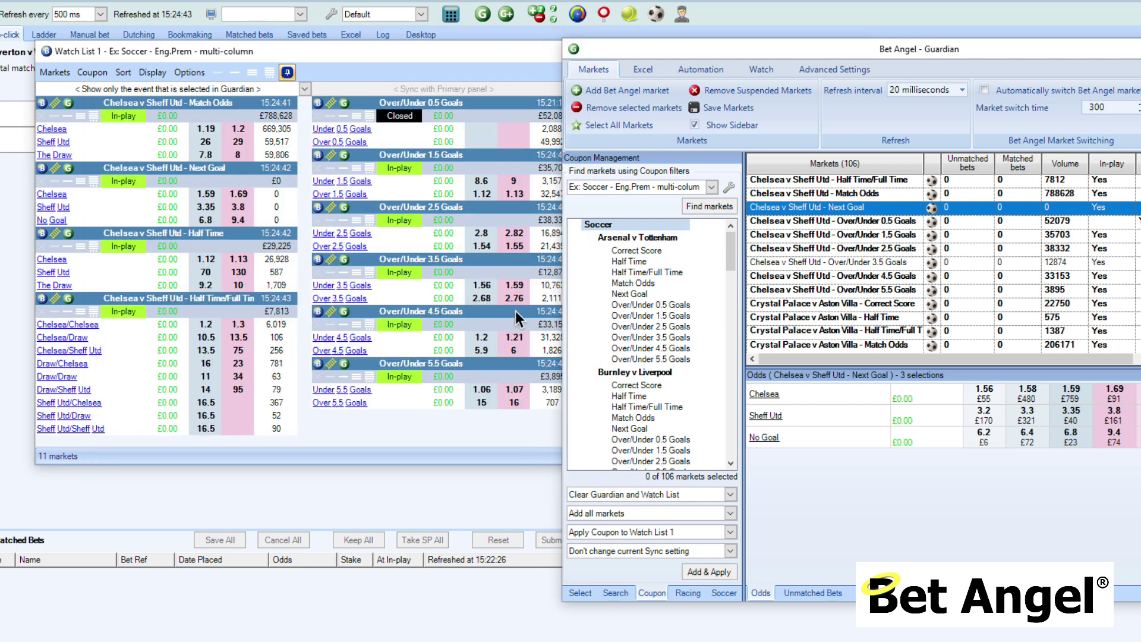
# - Open a Quick Bet ticket backing Over 1.5 Goals at 1.12, stake 2, and confirm the price-click setting
pyautogui.click(533, 50)
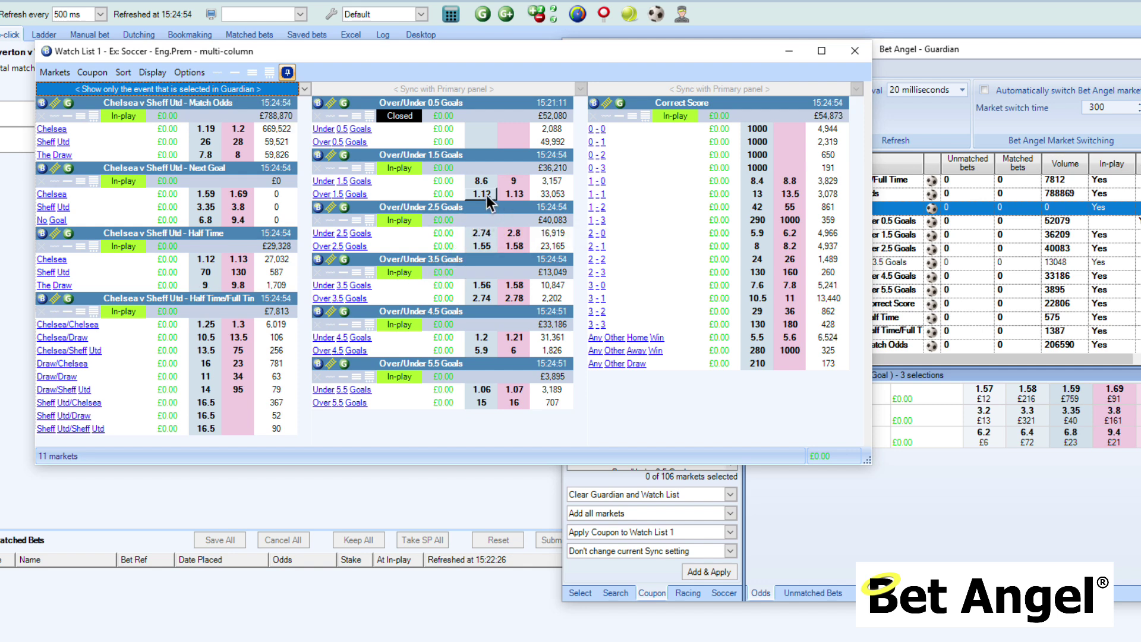
pyautogui.click(484, 194)
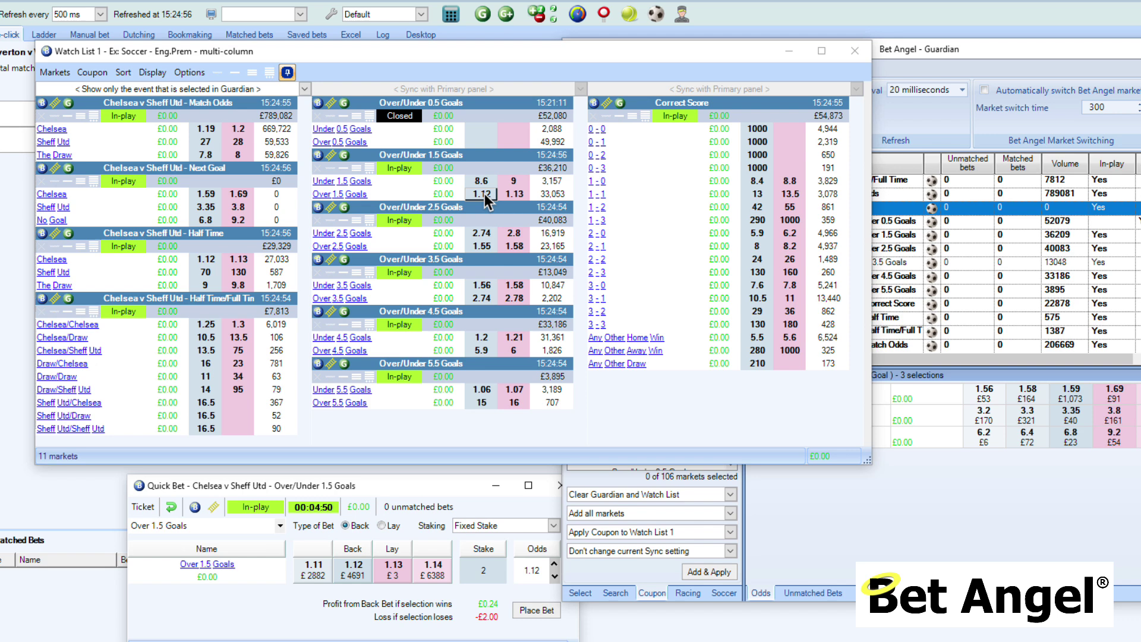
pyautogui.moveTo(422, 479); pyautogui.dragTo(387, 476)
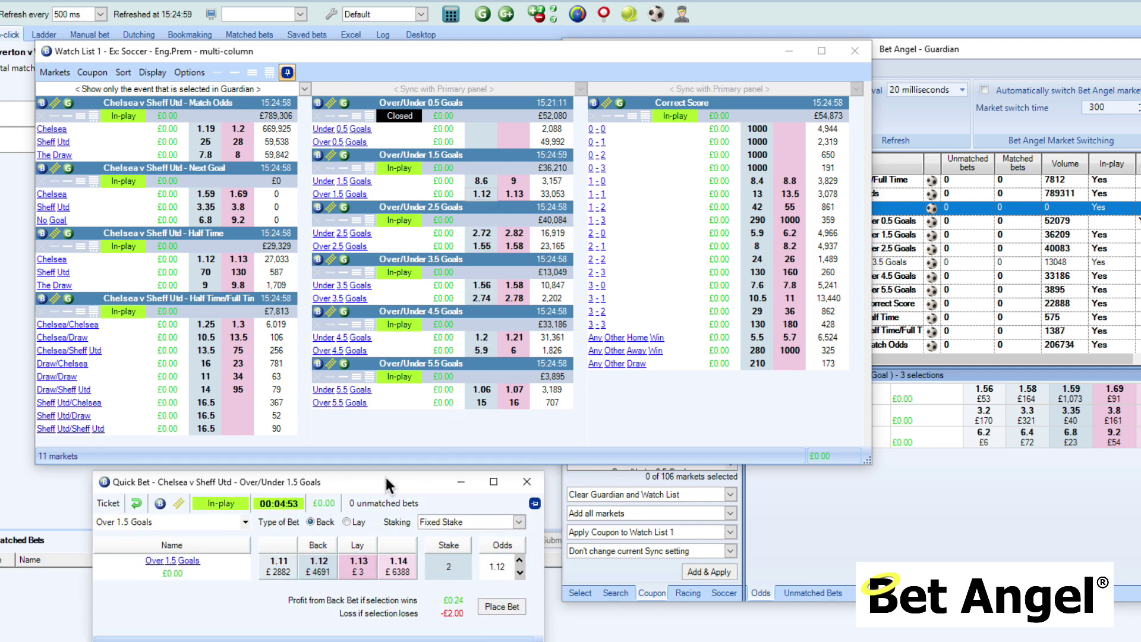
pyautogui.click(194, 75)
pyautogui.moveTo(227, 84)
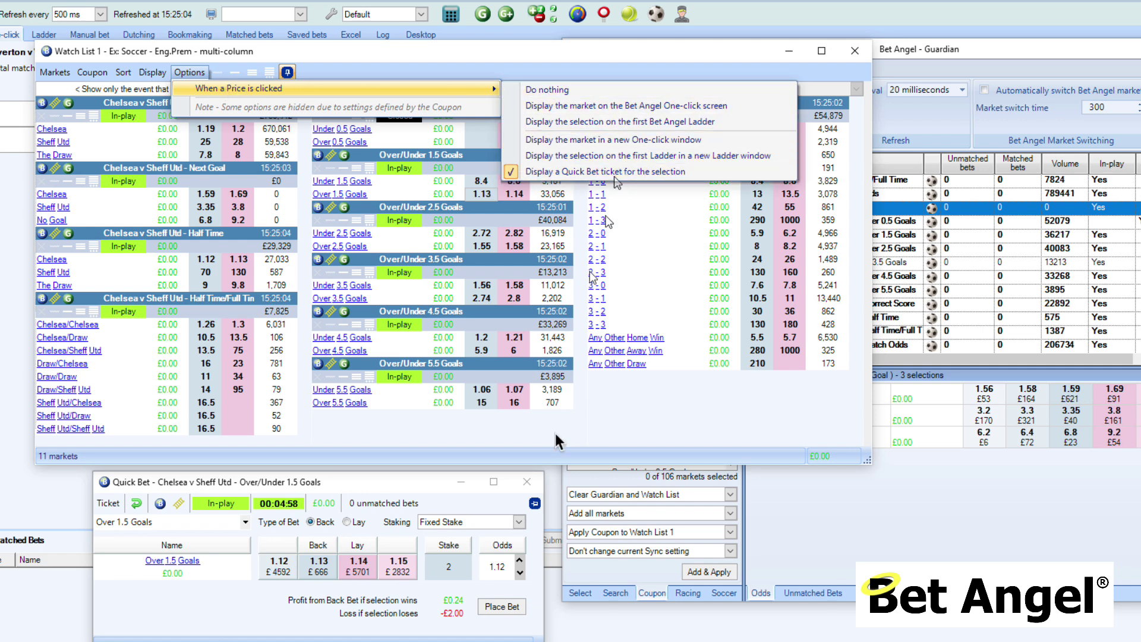
pyautogui.click(383, 482)
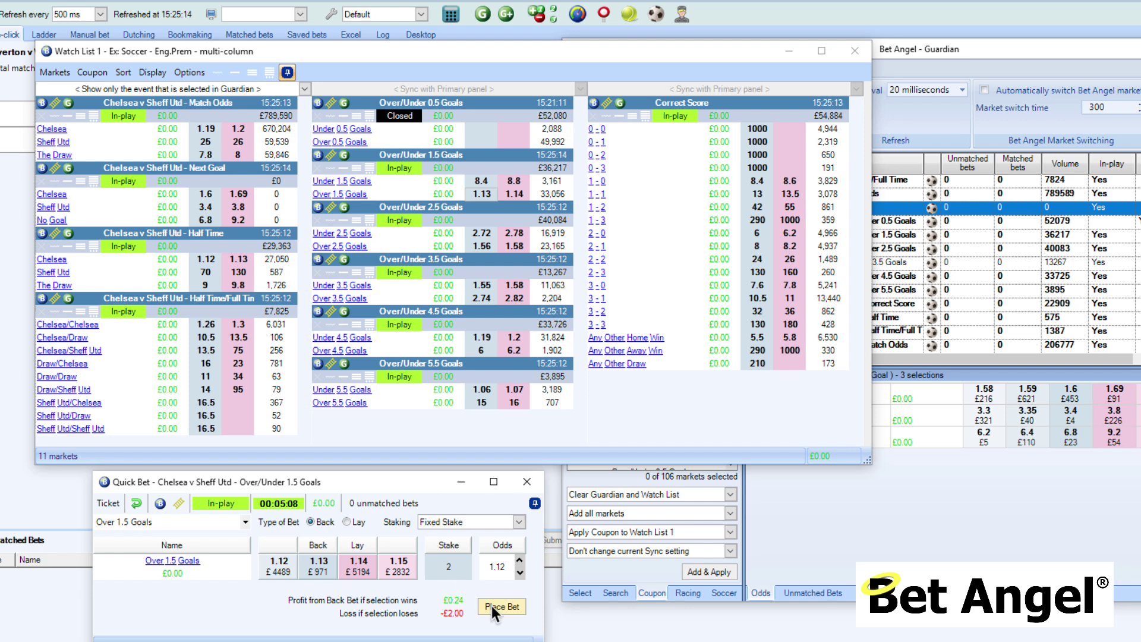
# - Switch the ticket's bet type to Lay and back to Back, then load Chelsea Half Time at 1.12
pyautogui.click(336, 518)
pyautogui.click(347, 521)
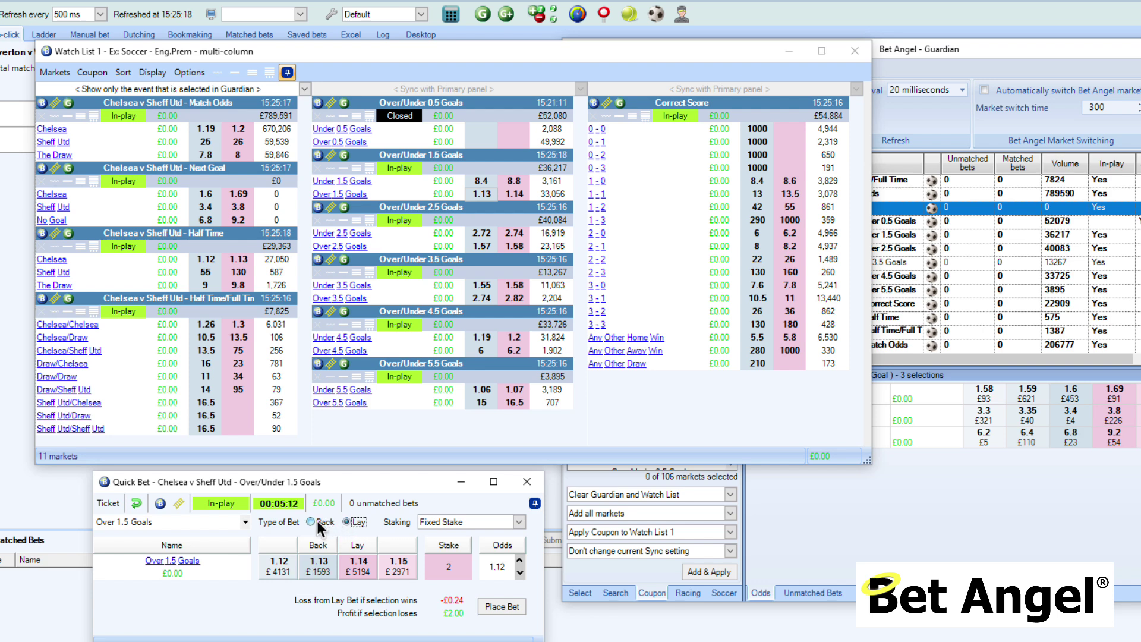
pyautogui.click(319, 523)
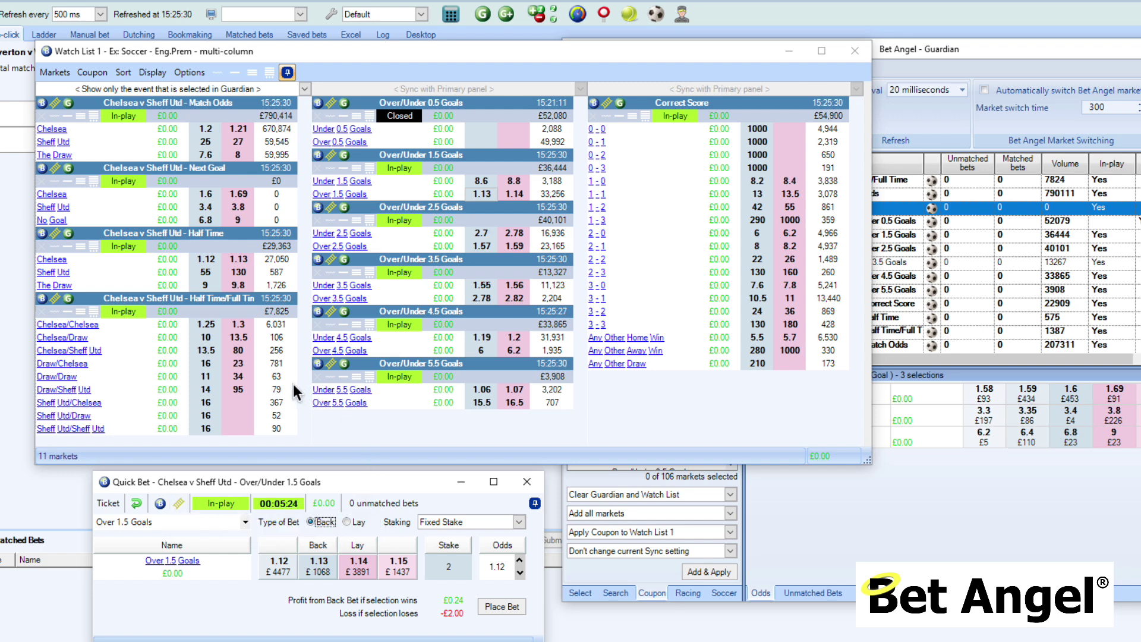
pyautogui.click(210, 262)
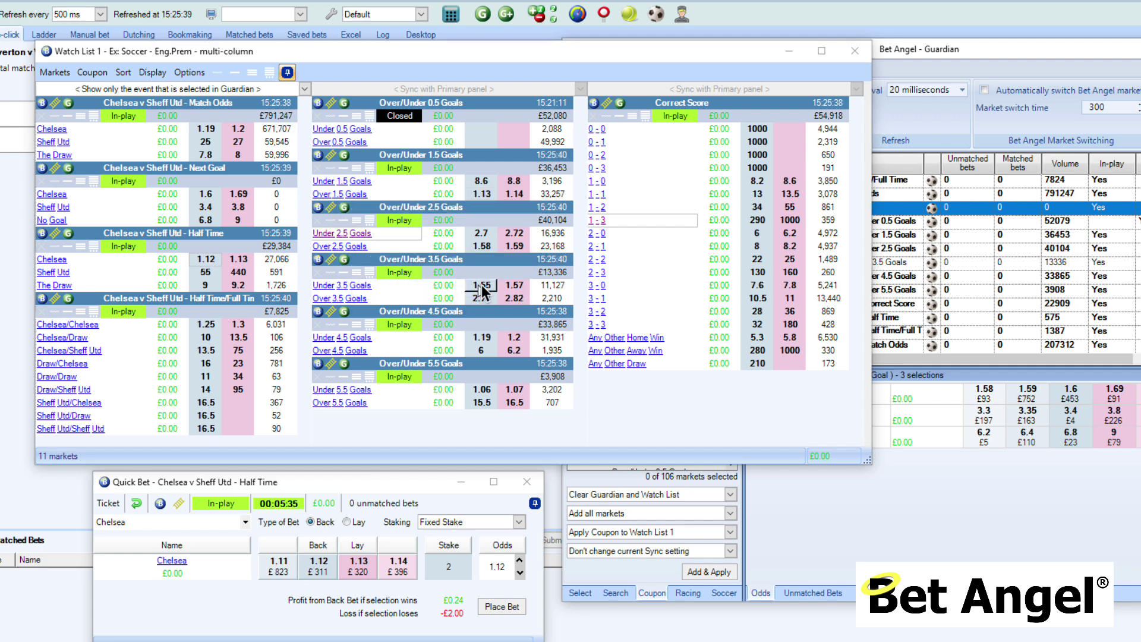
# - Load 2 - 2 at 22, Chelsea/Draw at 10, Sheff Utd next goal at 3.4, then 1 - 1 at 13
pyautogui.click(758, 259)
pyautogui.click(213, 336)
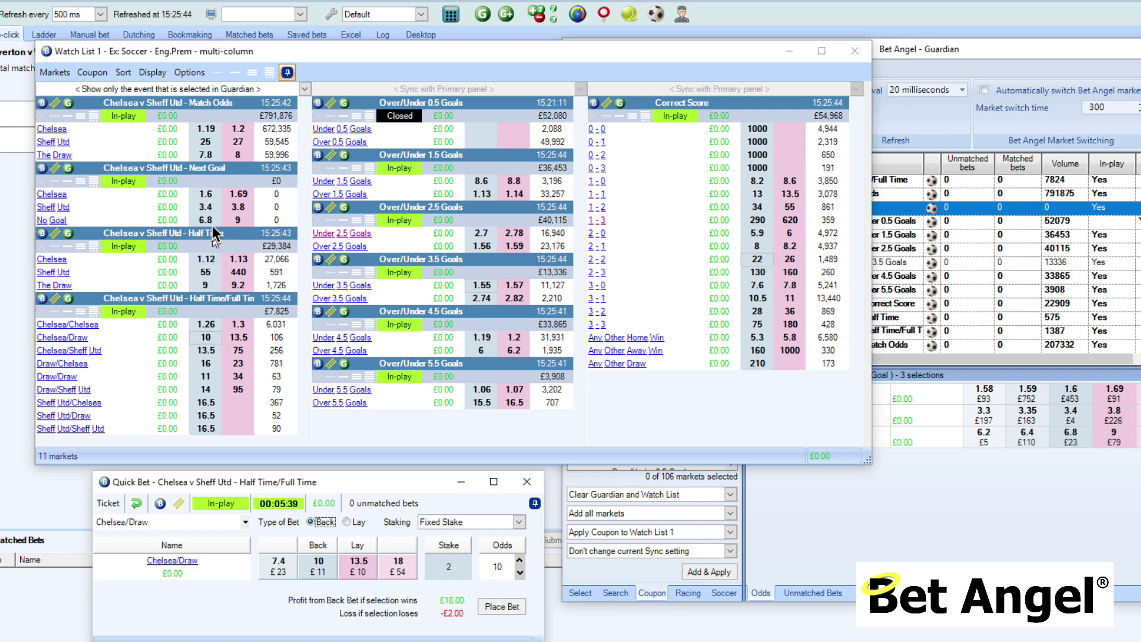
pyautogui.click(209, 207)
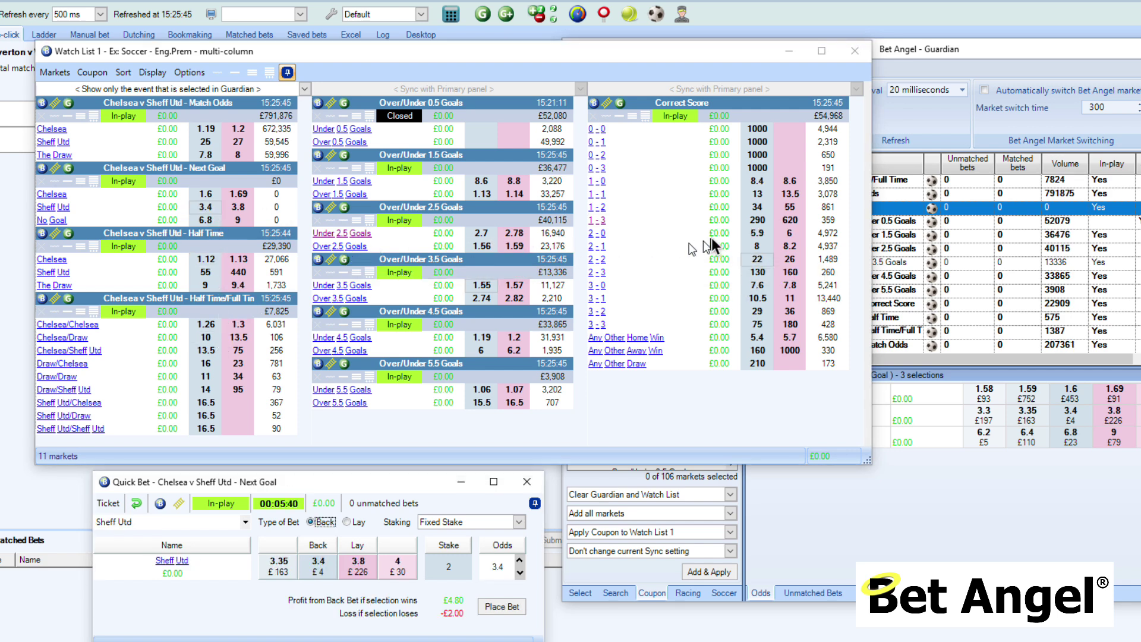
pyautogui.click(761, 196)
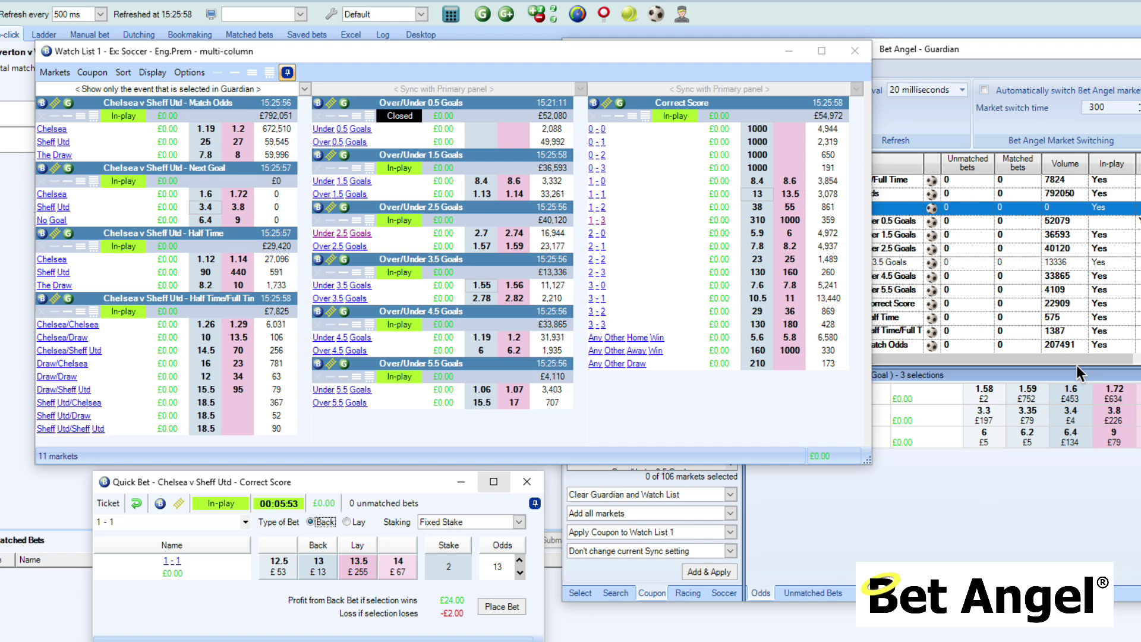
pyautogui.scroll(-3, 1076, 365)
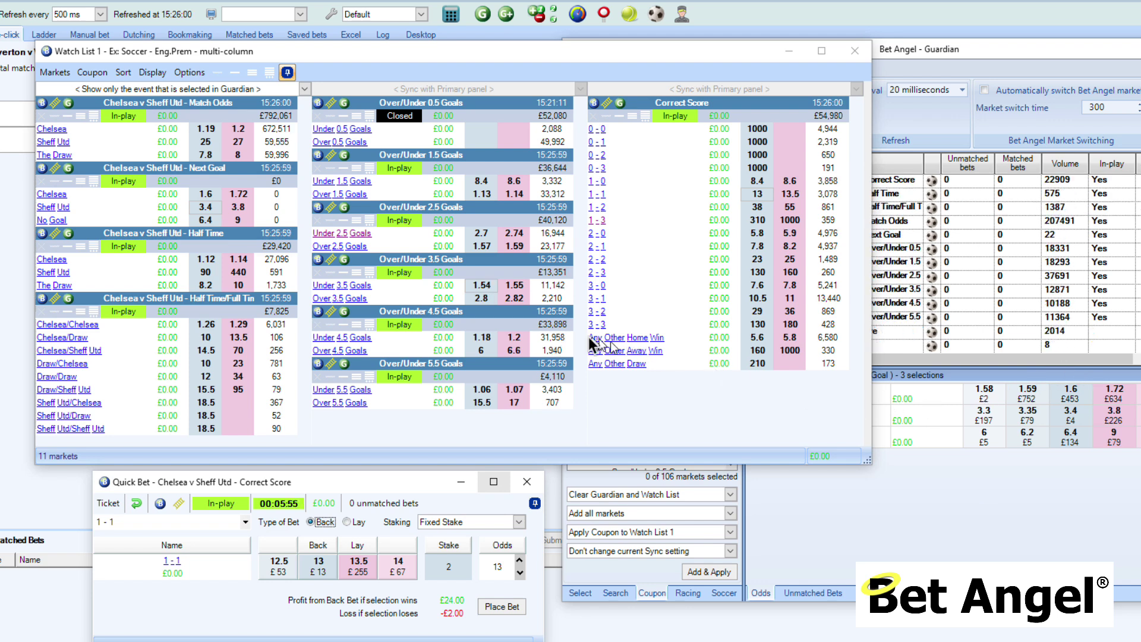